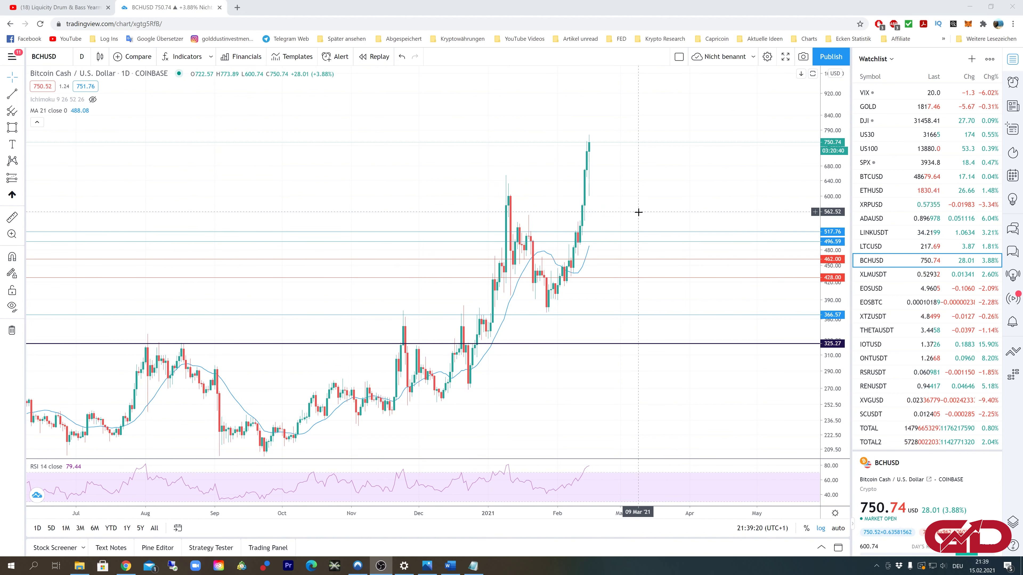
Zoom the BCHUSD time axis in so November onward fills the chart
scroll(592, 214, "up", 2)
scroll(555, 210, "up", 3)
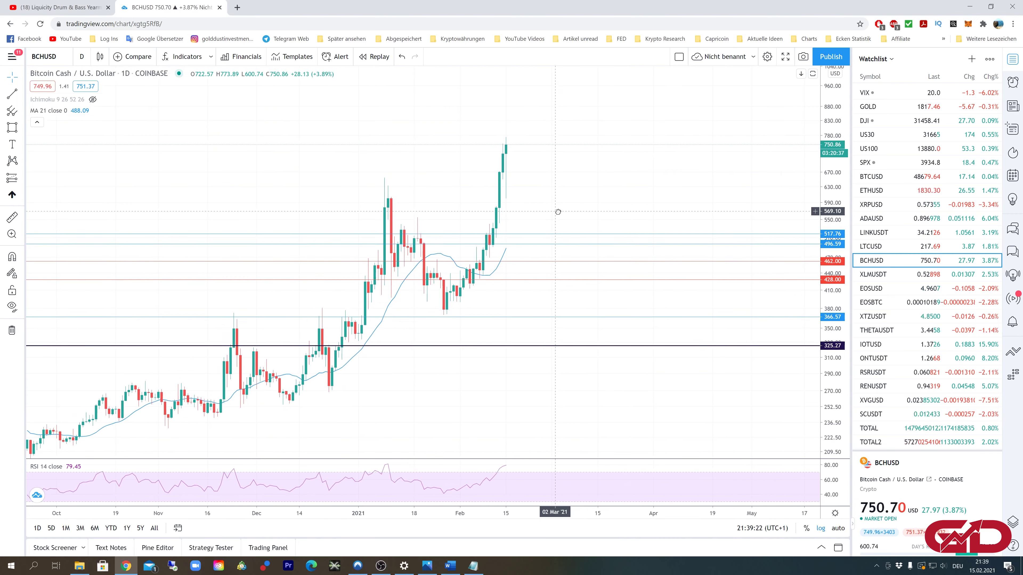
scroll(563, 213, "up", 1)
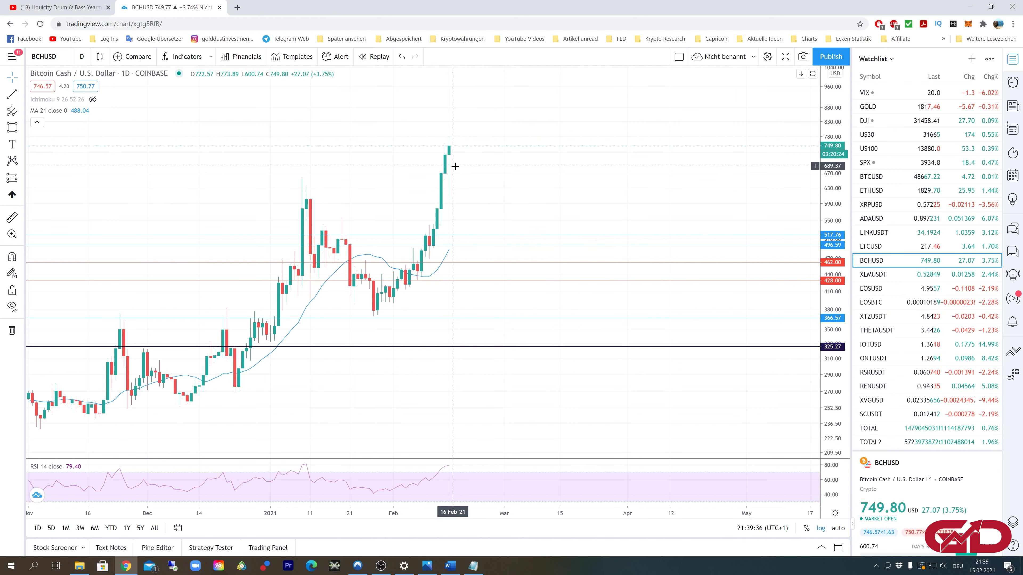
View the LINKUSDT, ADAUSD and ETHUSD charts, then return to BCHUSD and pan it slightly
left_click(879, 233)
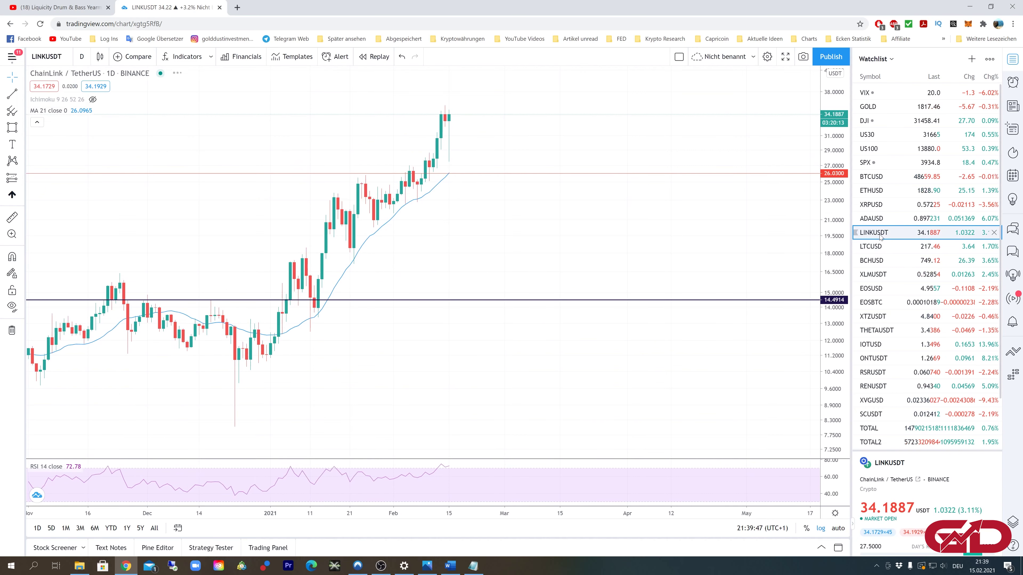
left_click(878, 218)
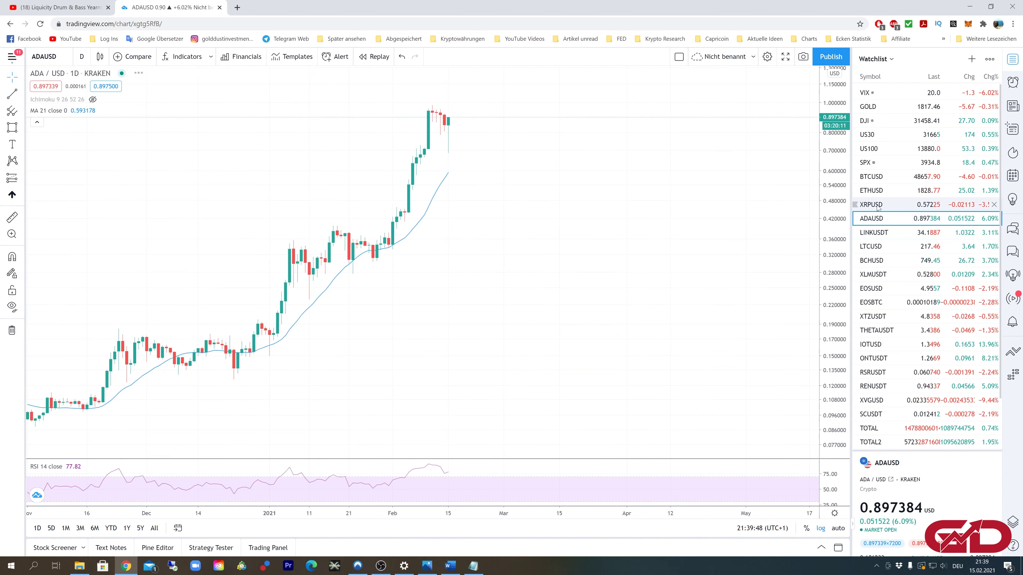
left_click(879, 191)
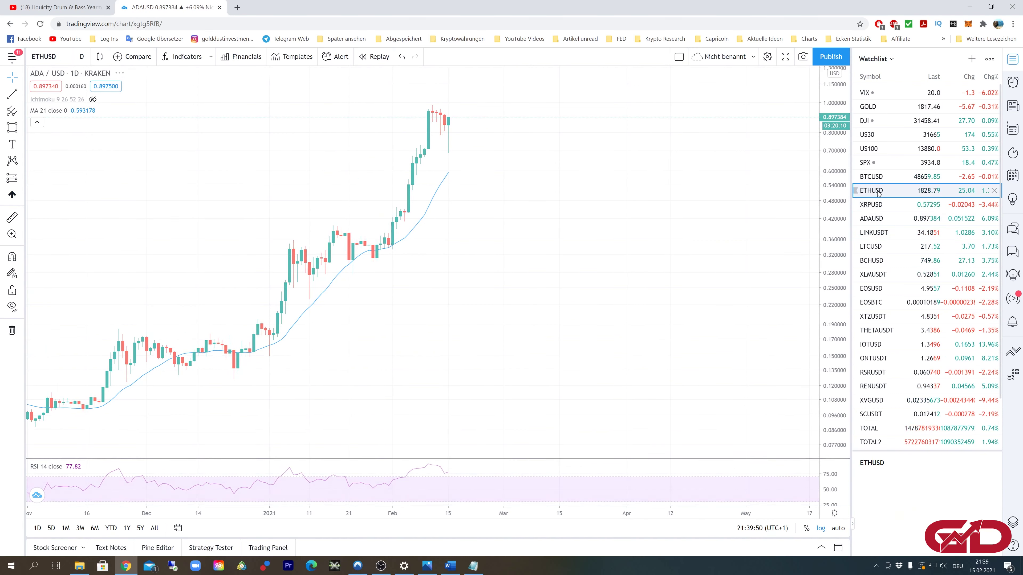
left_click(872, 261)
left_click_drag(474, 155, 502, 189)
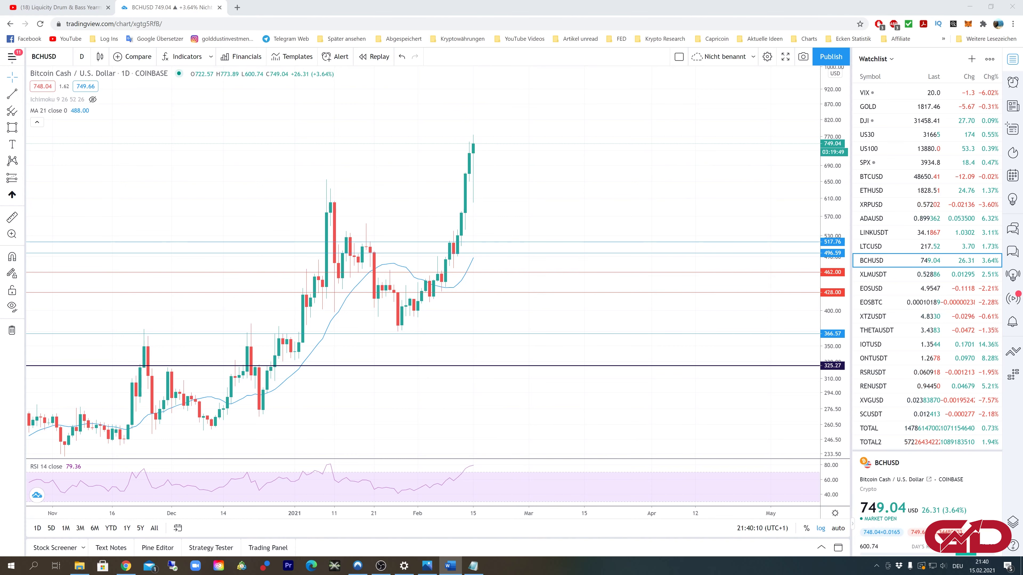
Bring up Buyer Index.PNG in Windows Photos from the taskbar
left_click(427, 566)
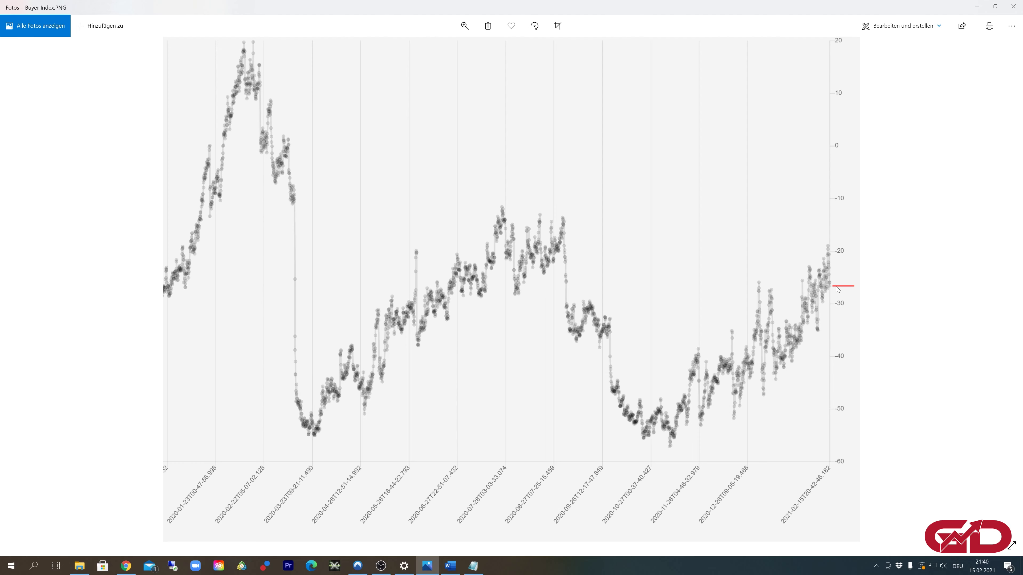
Magnify the Buyer Index image and pan to its most recent, higher values
left_click(464, 26)
left_click_drag(419, 49, 476, 50)
left_click_drag(782, 196, 281, 151)
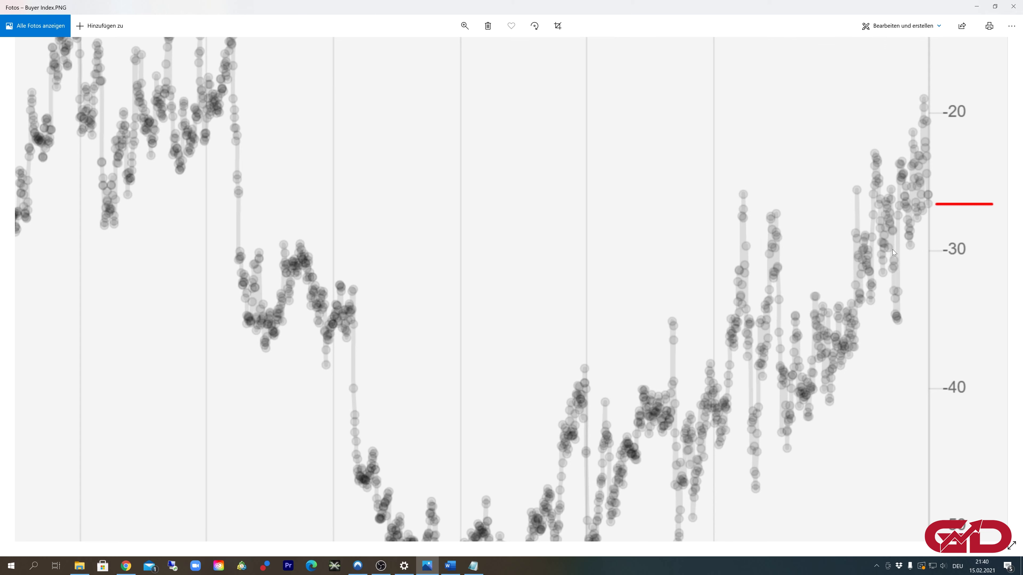
left_click_drag(913, 271, 904, 325)
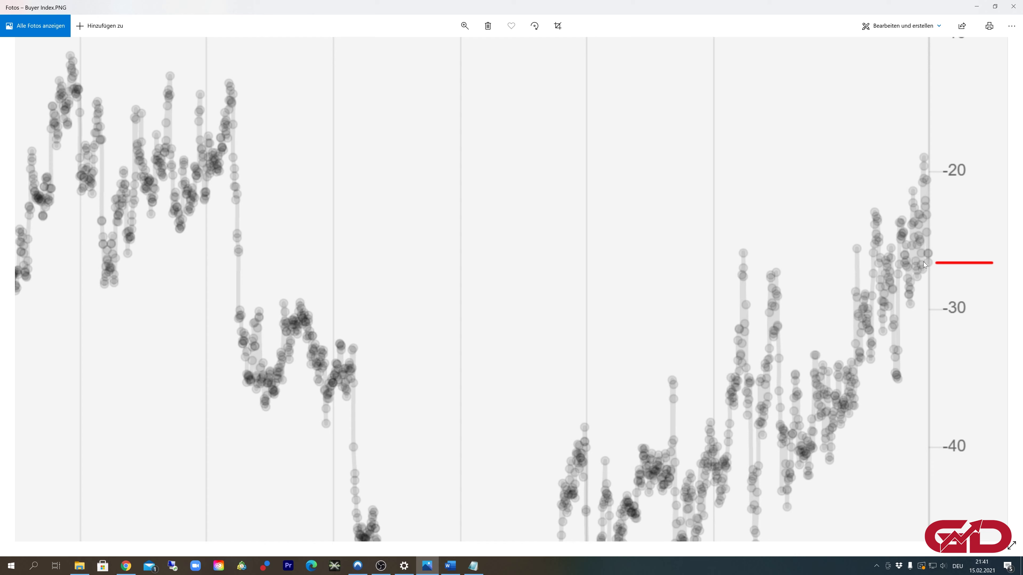
Zoom back out to the whole Buyer Index chart and minimize Photos
left_click(465, 25)
left_click_drag(477, 50, 417, 64)
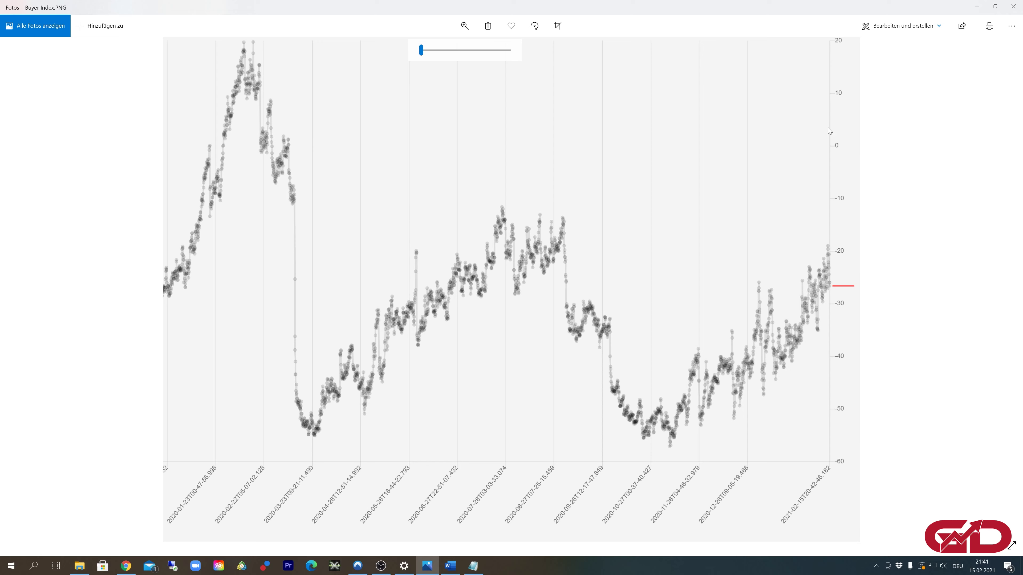
left_click(465, 25)
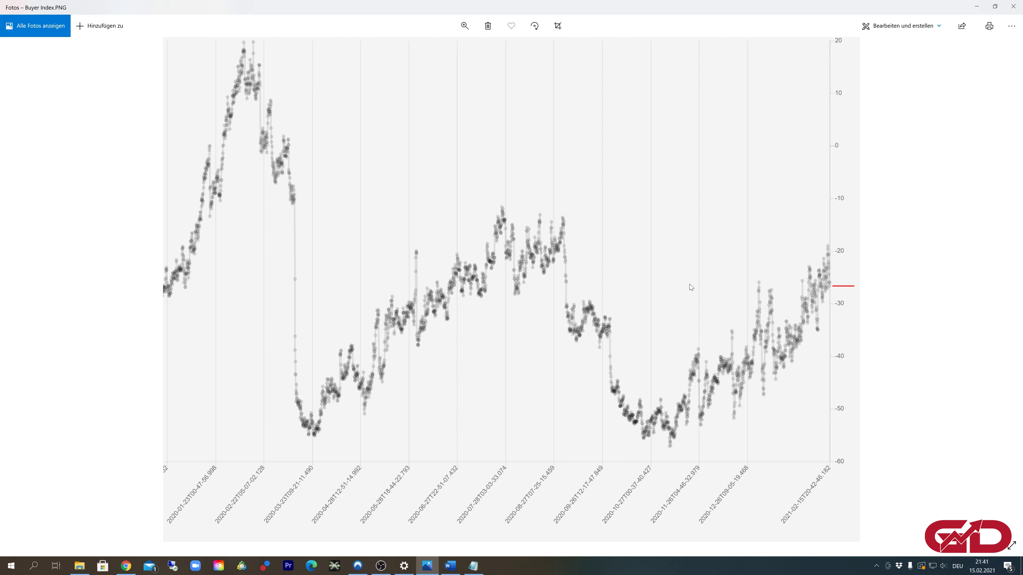
key("super+Down")
key("super+Down")
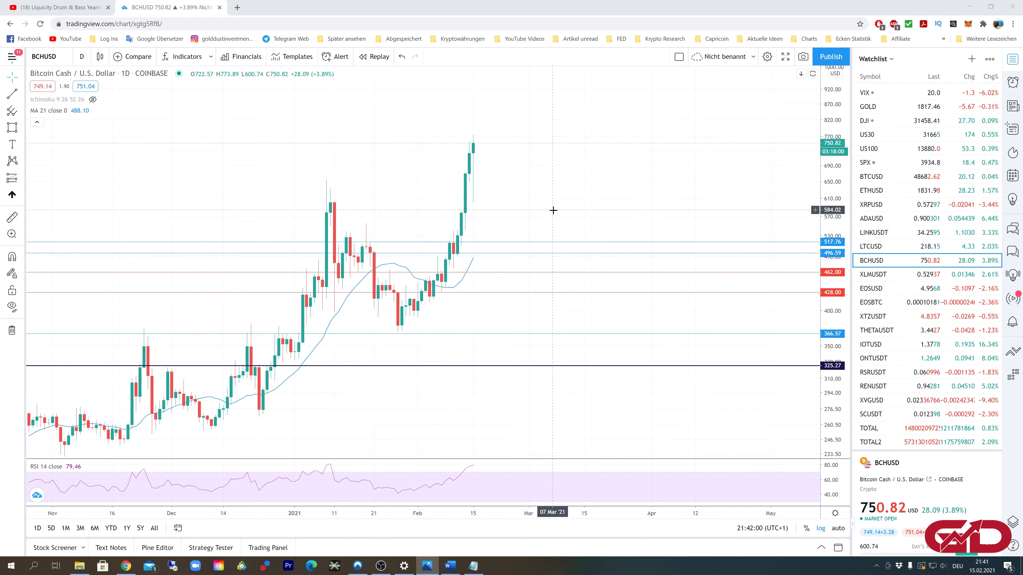
Drag the BCHUSD chart left to leave empty space right of the latest candles, then select the upper blue level line
left_click_drag(552, 210, 650, 229)
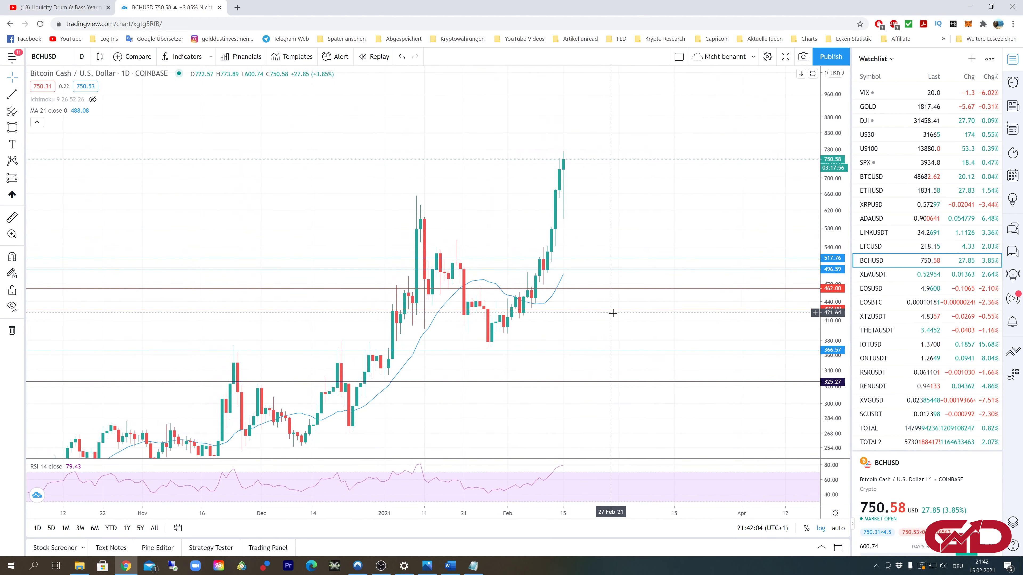
left_click_drag(586, 317, 655, 319)
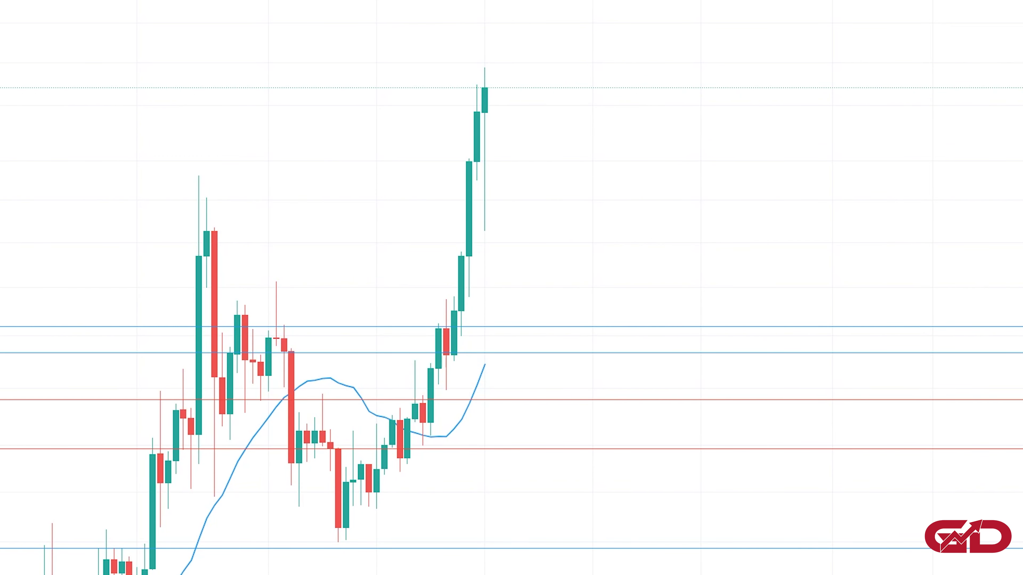
left_click(191, 351)
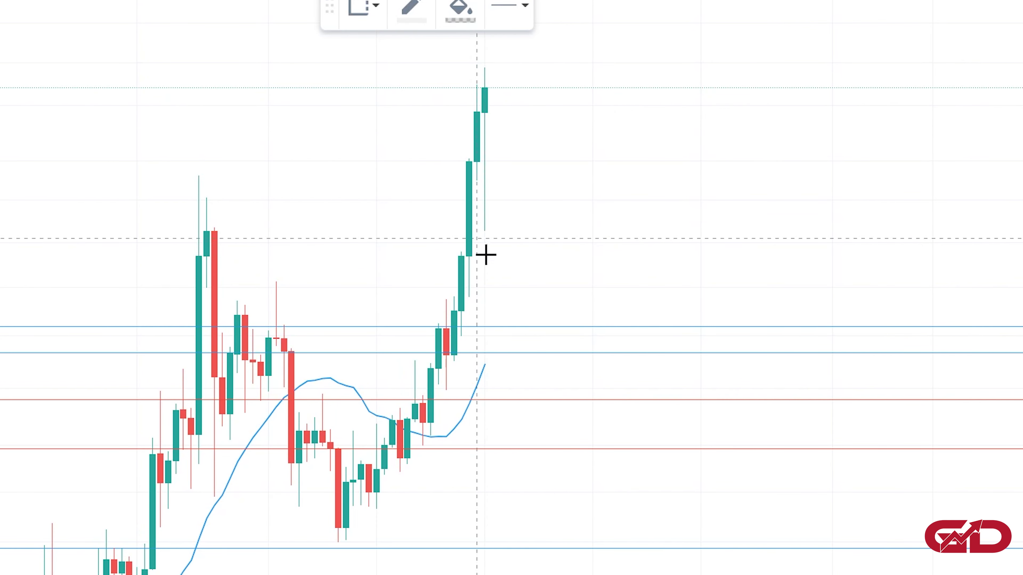
Draw a rectangle over BCHUSD's January–February trading range and copy it
left_click(282, 285)
mouse_move(199, 175)
left_mouse_down()
mouse_move(205, 282)
mouse_move(500, 571)
mouse_move(530, 523)
mouse_move(468, 507)
mouse_move(468, 541)
left_mouse_up()
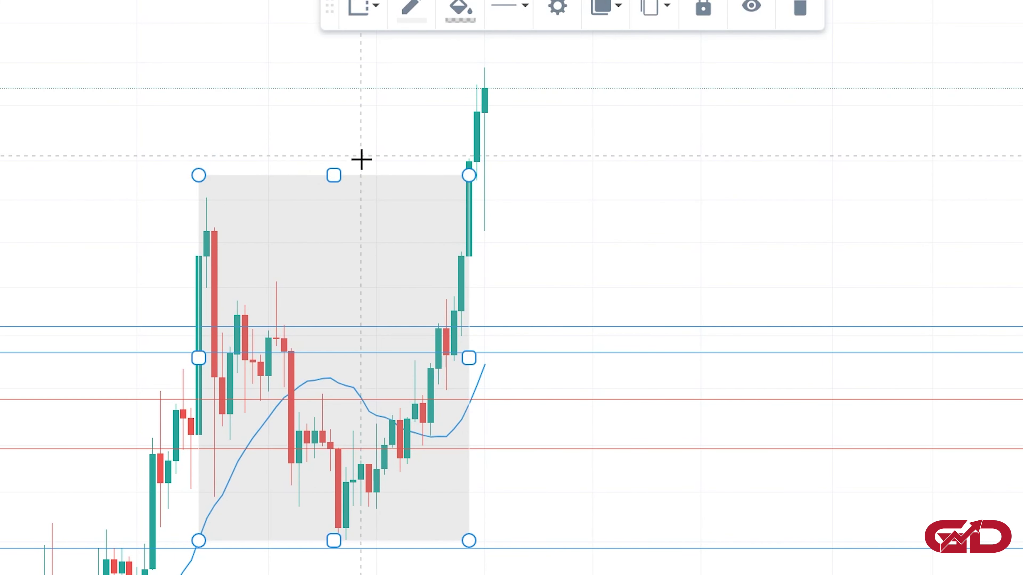
left_click(655, 7)
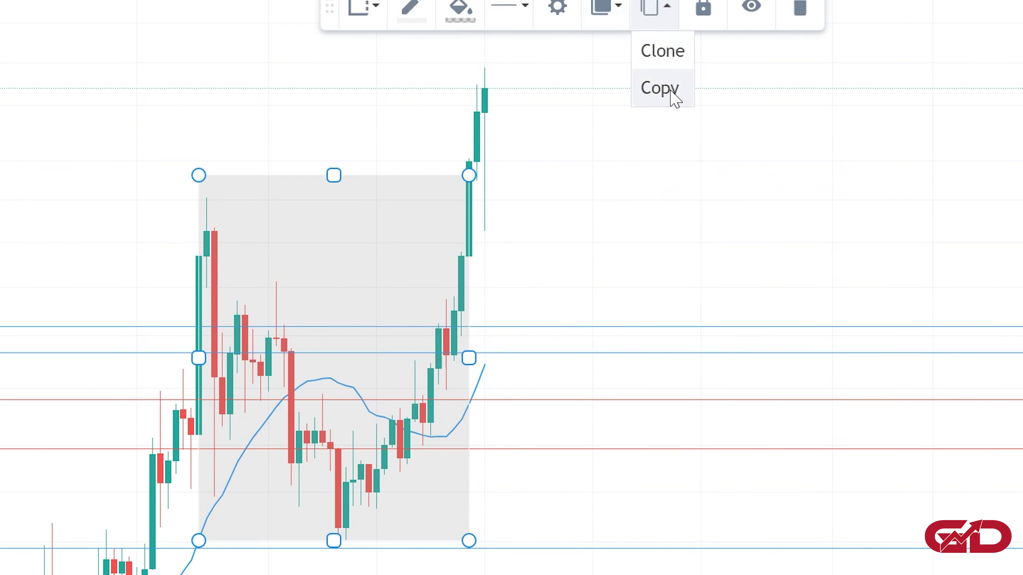
left_click(664, 96)
Clone the rectangle and seat the copy atop the range, extending past the last candle
left_click(651, 7)
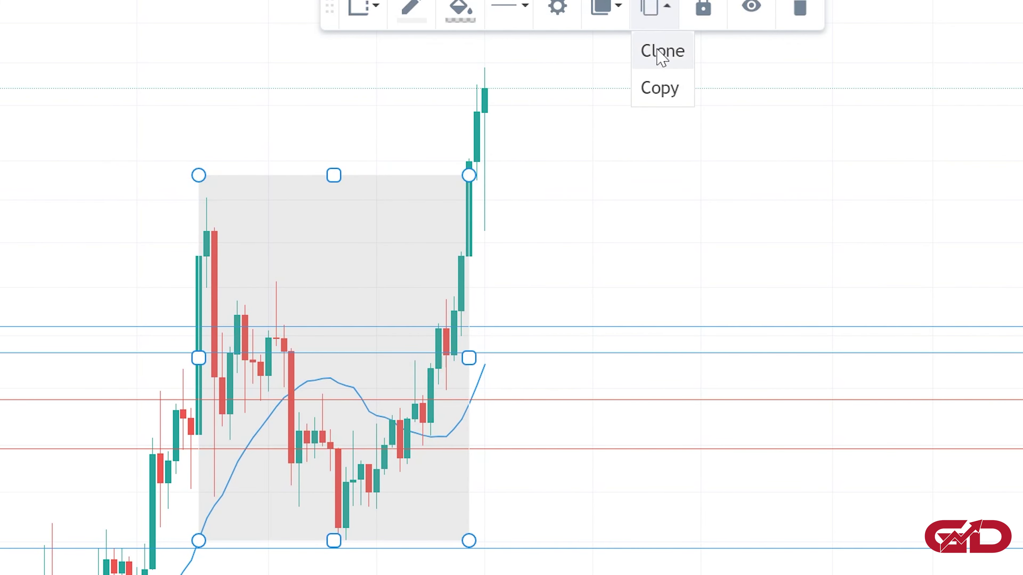
left_click(661, 51)
left_click_drag(399, 173, 399, 123)
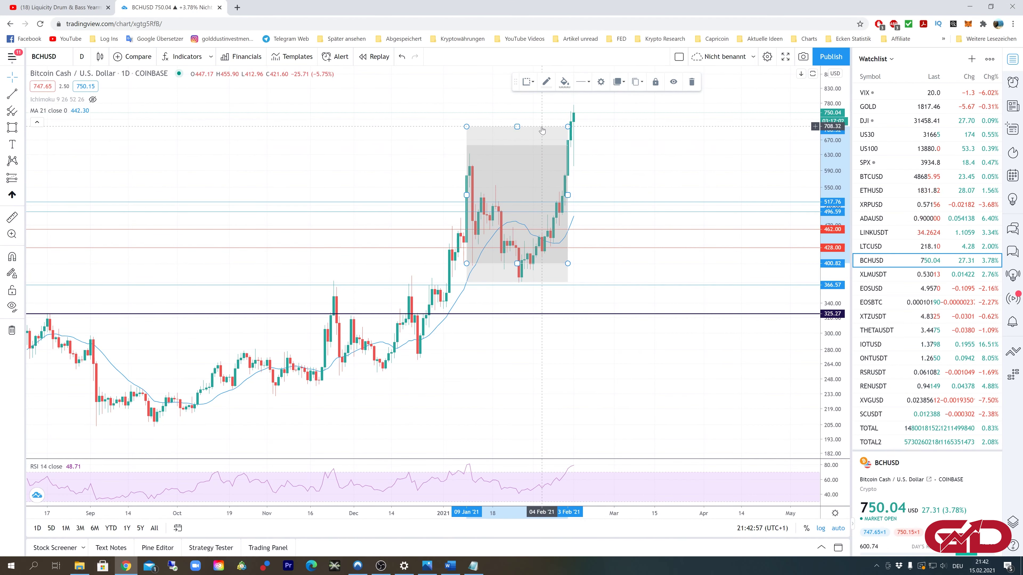
left_click_drag(542, 130, 606, 101)
left_click_drag(581, 215, 618, 145)
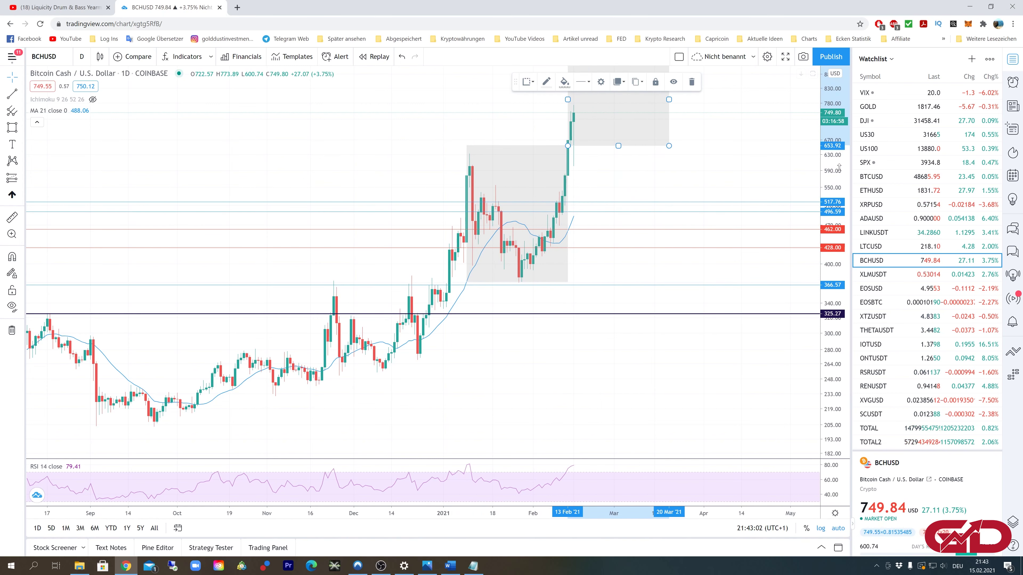
Select the upper BCHUSD target box to read its price range, then deselect it
left_click(708, 208)
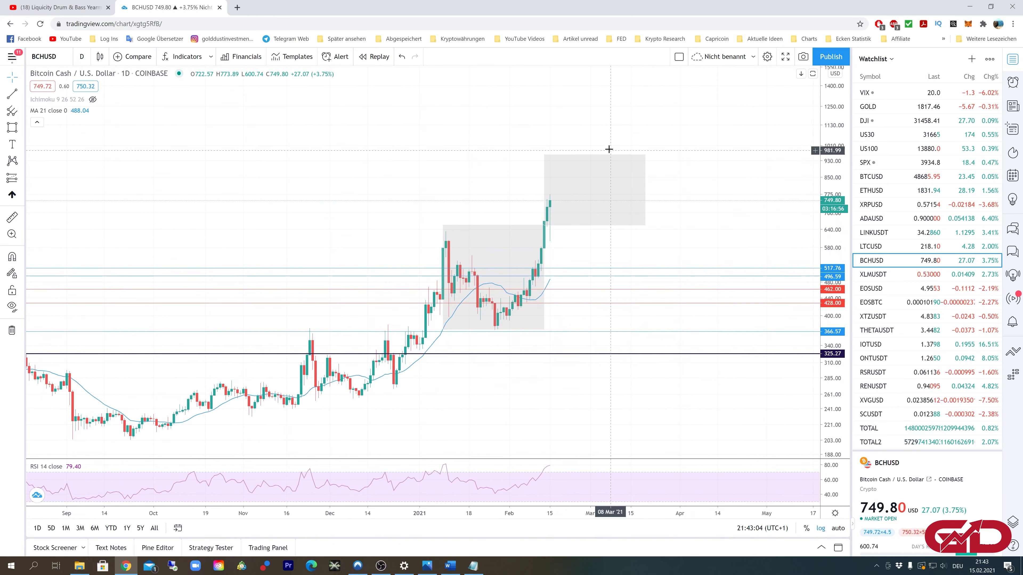
left_click(613, 158)
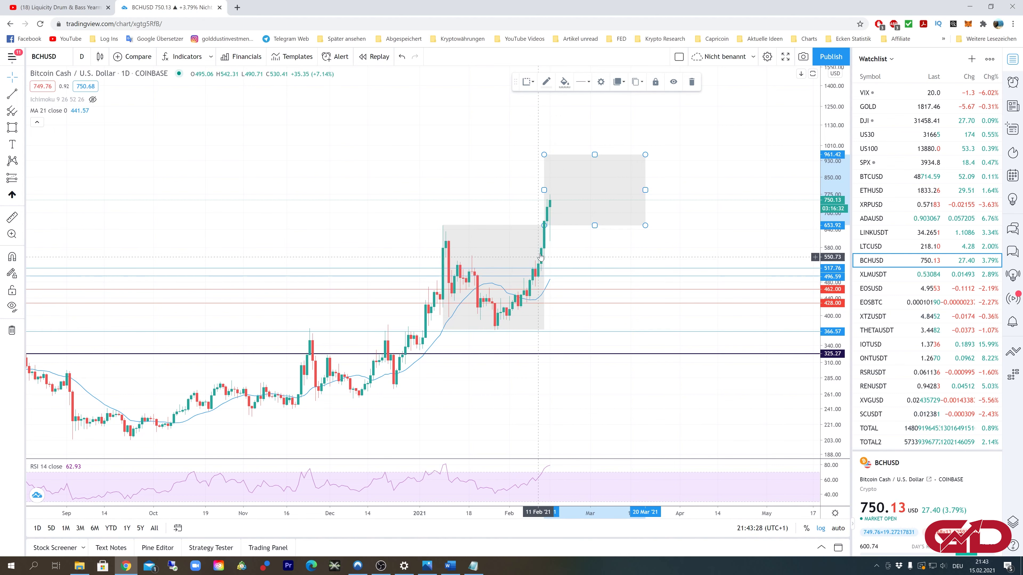
left_click(599, 254)
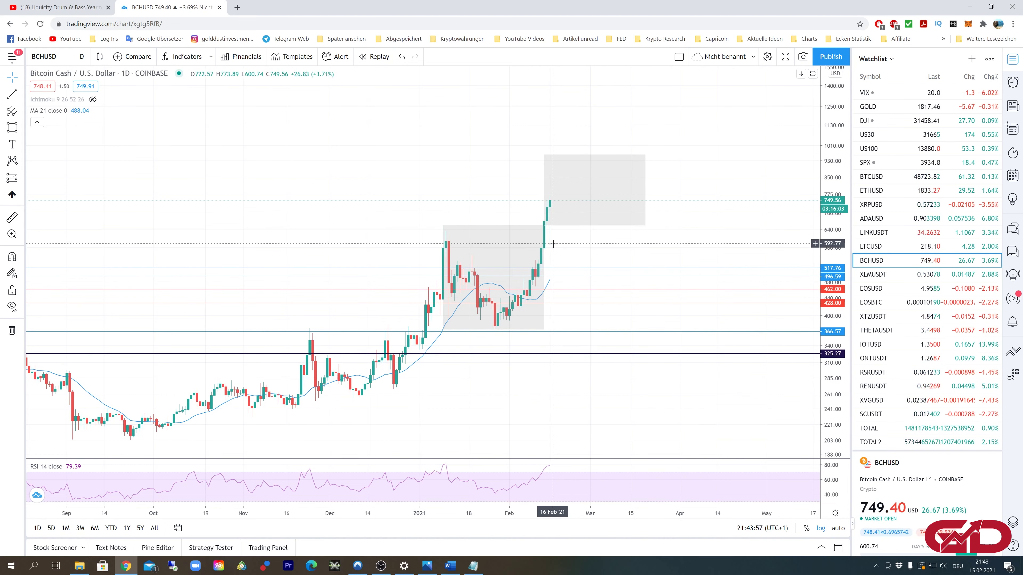
Pan the BCHUSD chart, then switch to the EOSUSD chart
left_click_drag(685, 247, 647, 276)
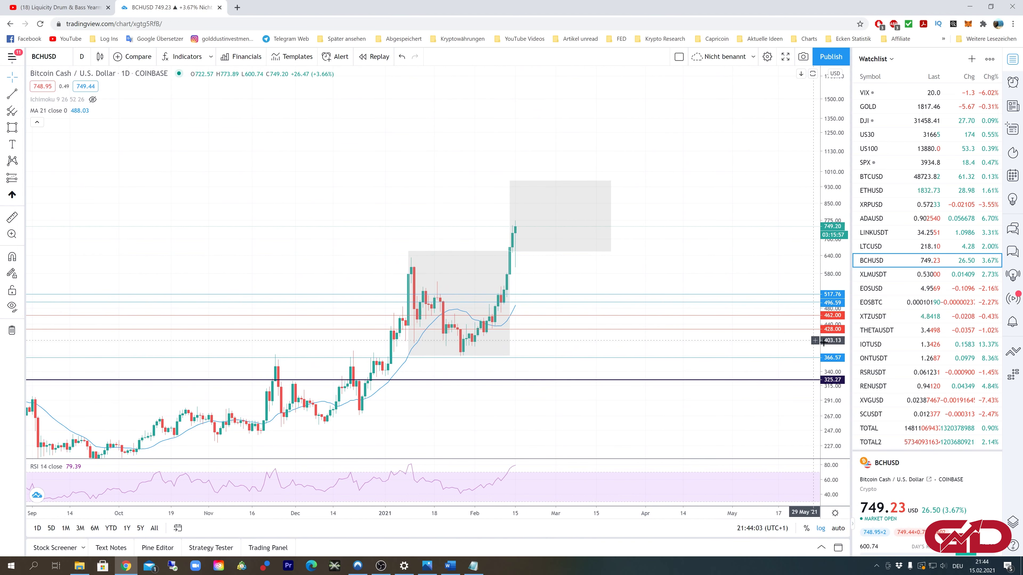
scroll(885, 380, "down", 1)
scroll(886, 388, "up", 1)
left_click(871, 287)
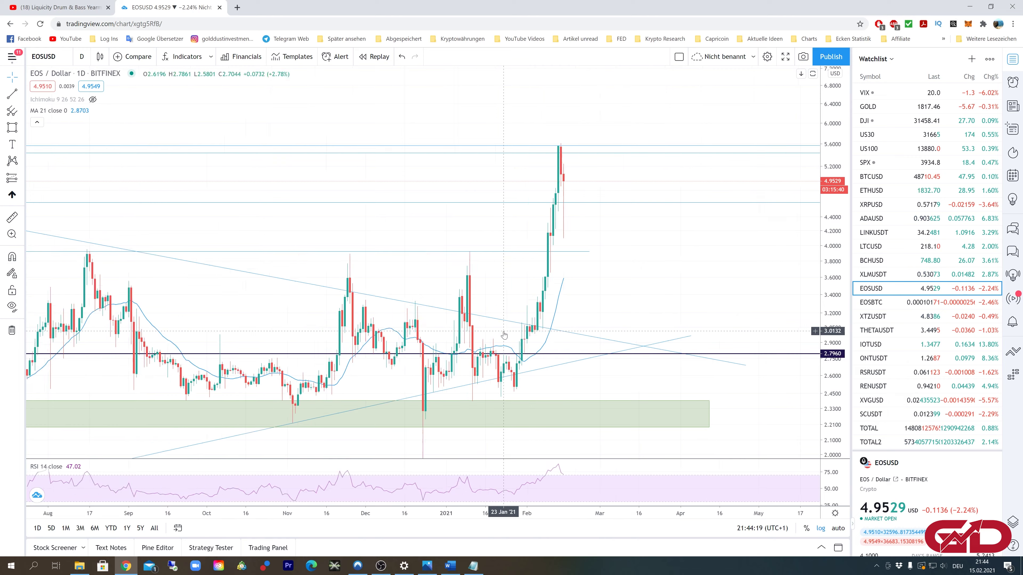
Auto-fit the EOSUSD price scale and pan and zoom to frame September 2020 through May 2021
scroll(503, 334, "down", 5)
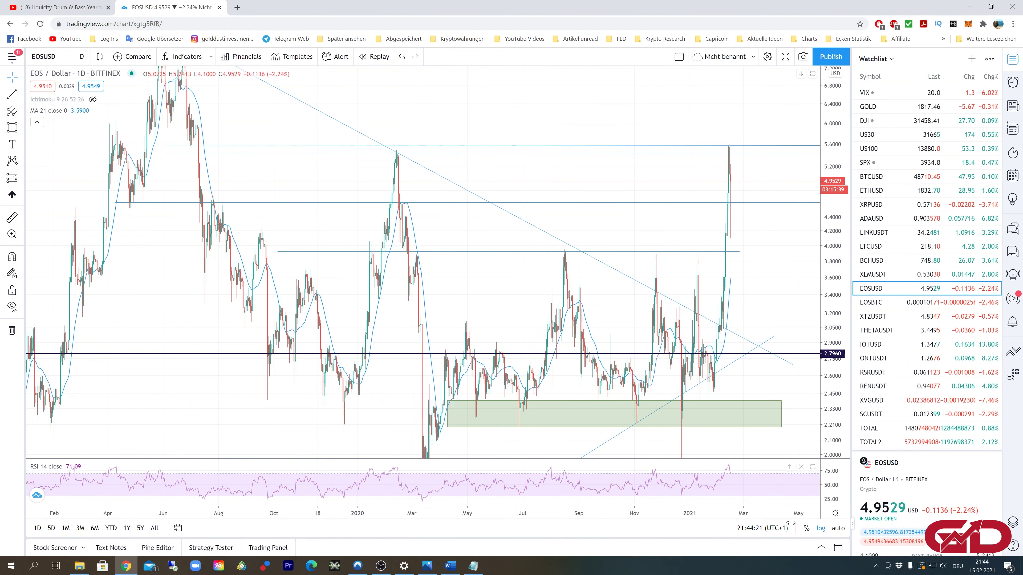
left_click(839, 528)
left_click_drag(699, 425, 577, 400)
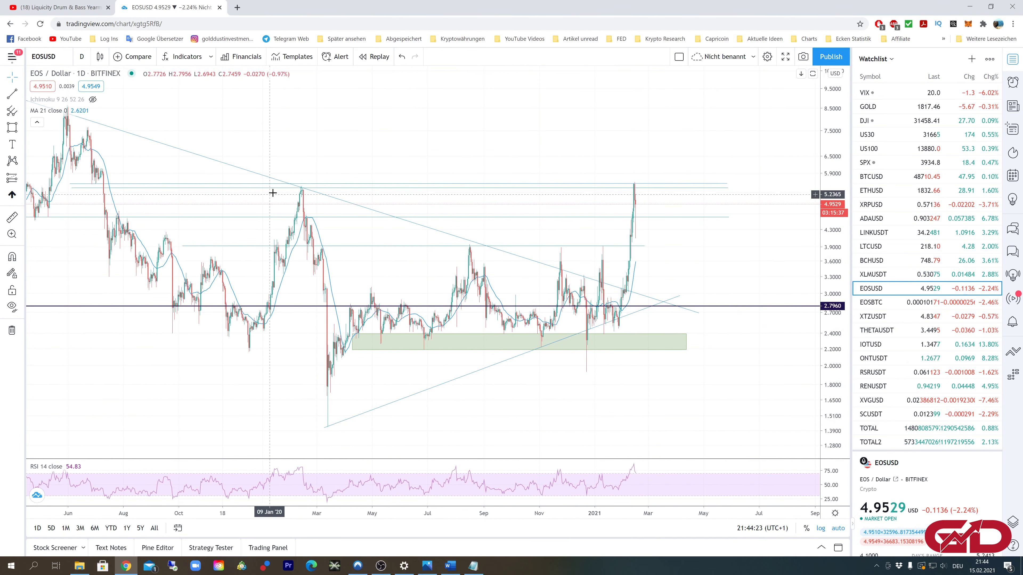
scroll(596, 383, "up", 3)
left_click_drag(521, 282, 649, 278)
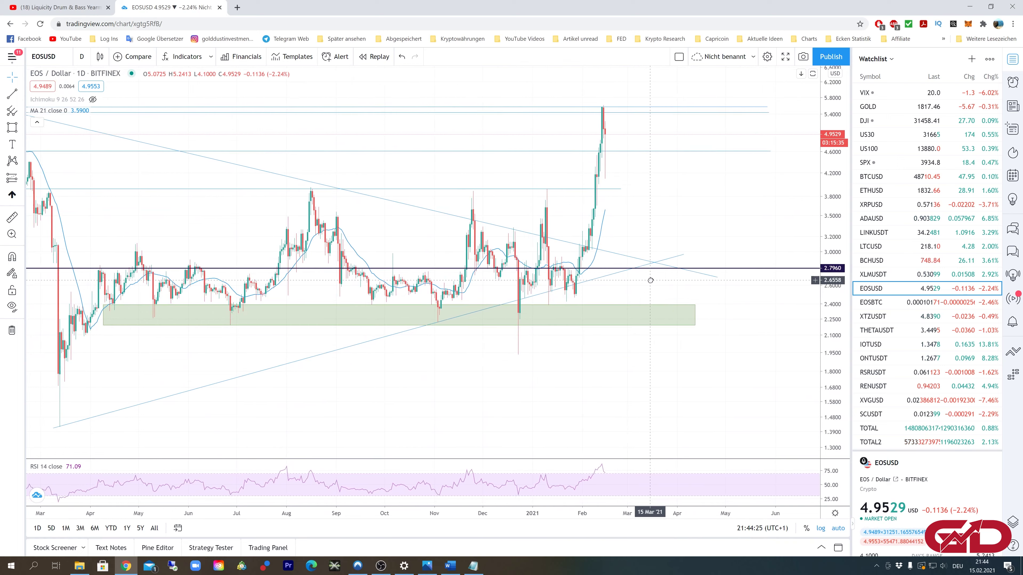
scroll(506, 370, "up", 2)
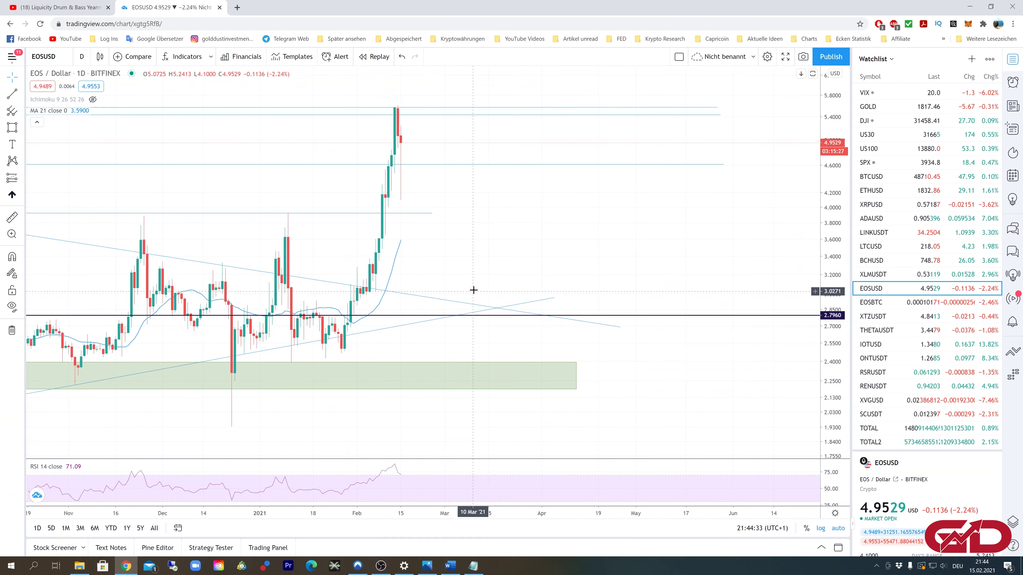
left_click_drag(606, 326, 703, 321)
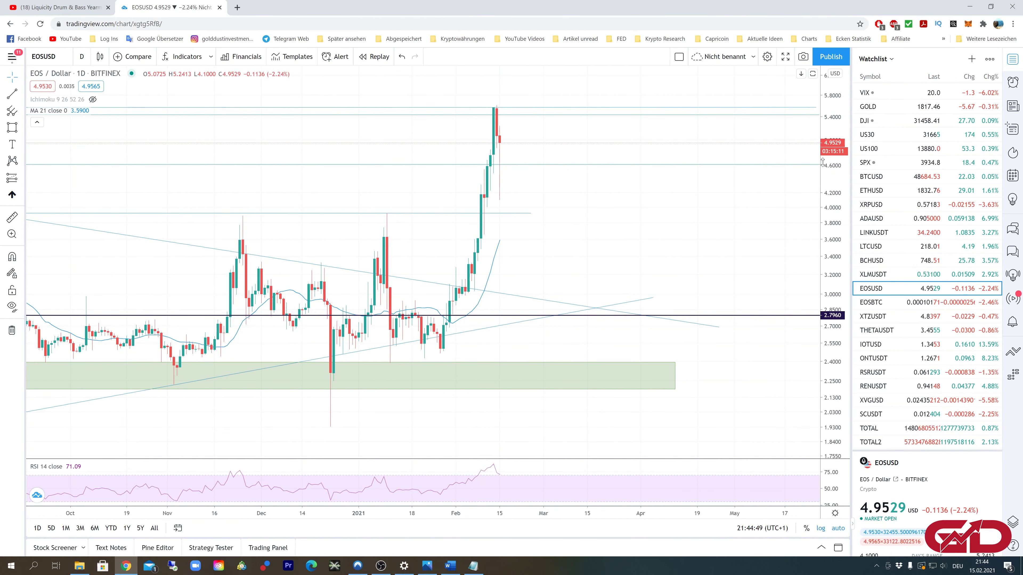
scroll(587, 130, "down", 1)
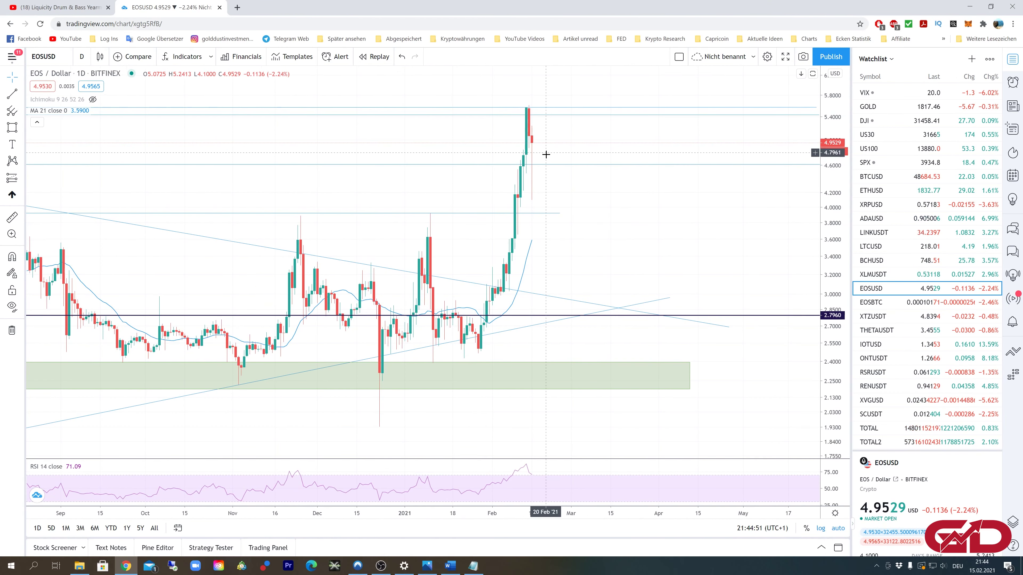
left_click_drag(600, 239, 591, 238)
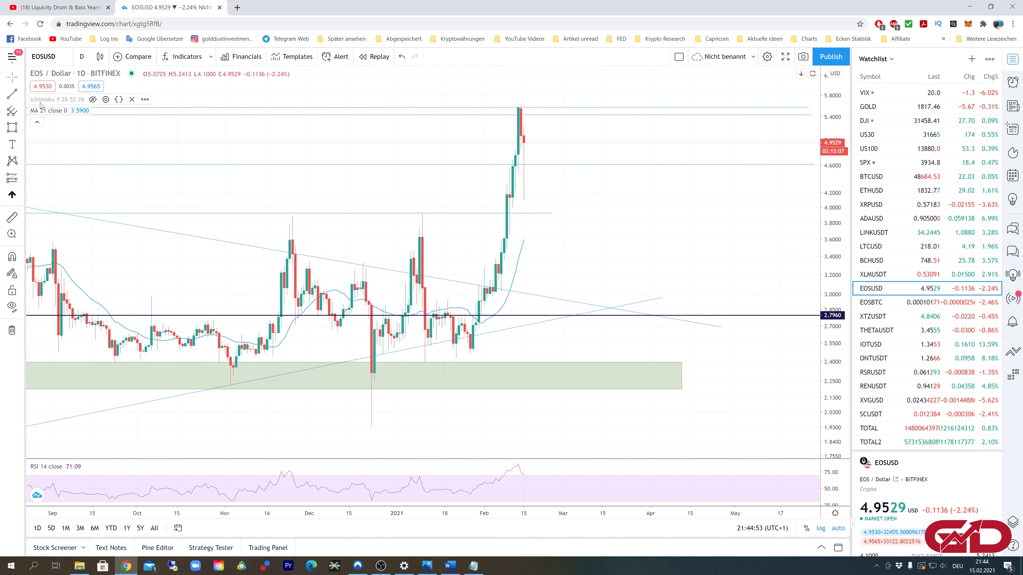
left_click(422, 214)
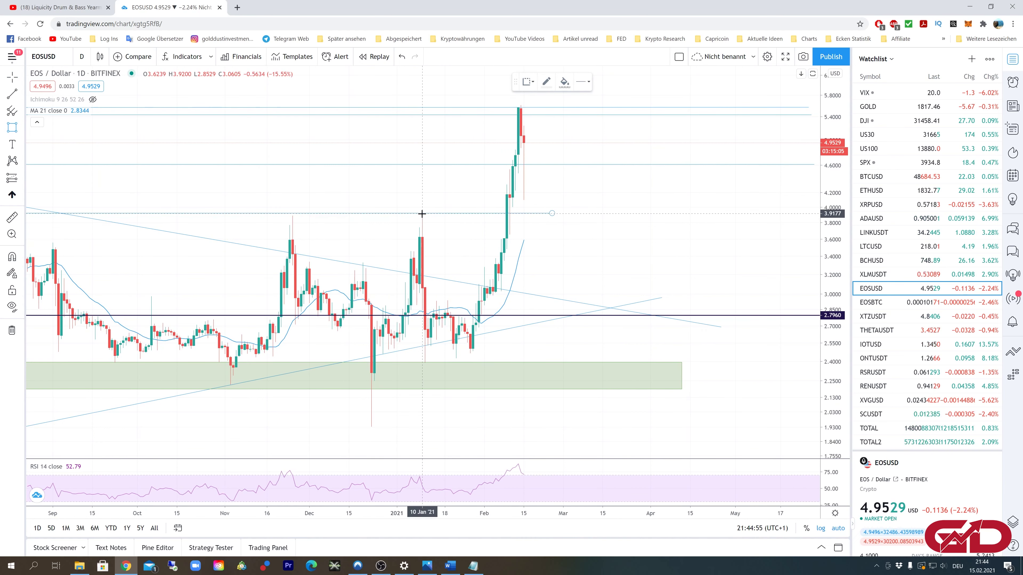
Box the 10 Jan–9 Feb EOSUSD range, clone it up onto the range top, then zoom out
left_click_drag(422, 214, 507, 362)
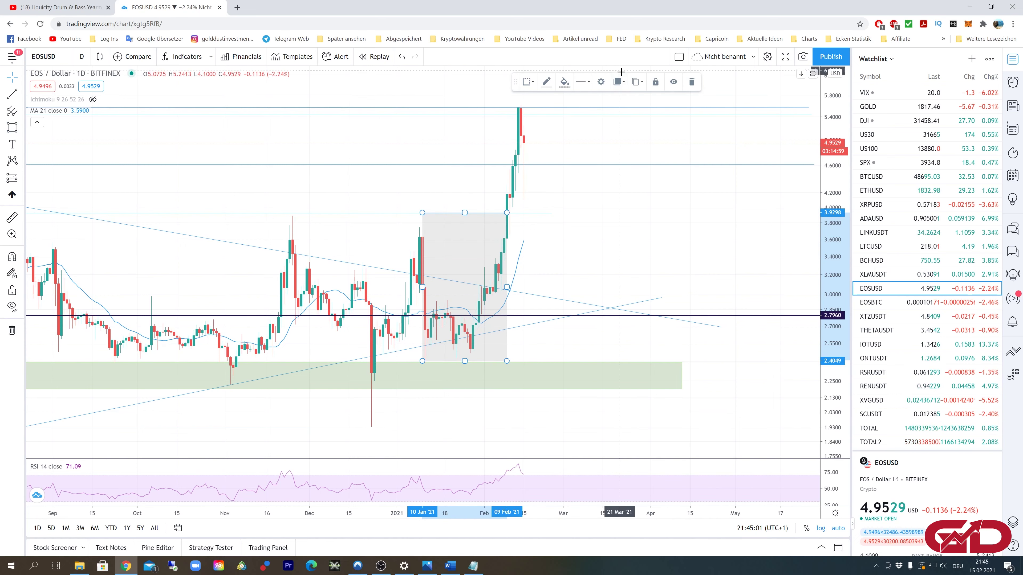
left_click(637, 82)
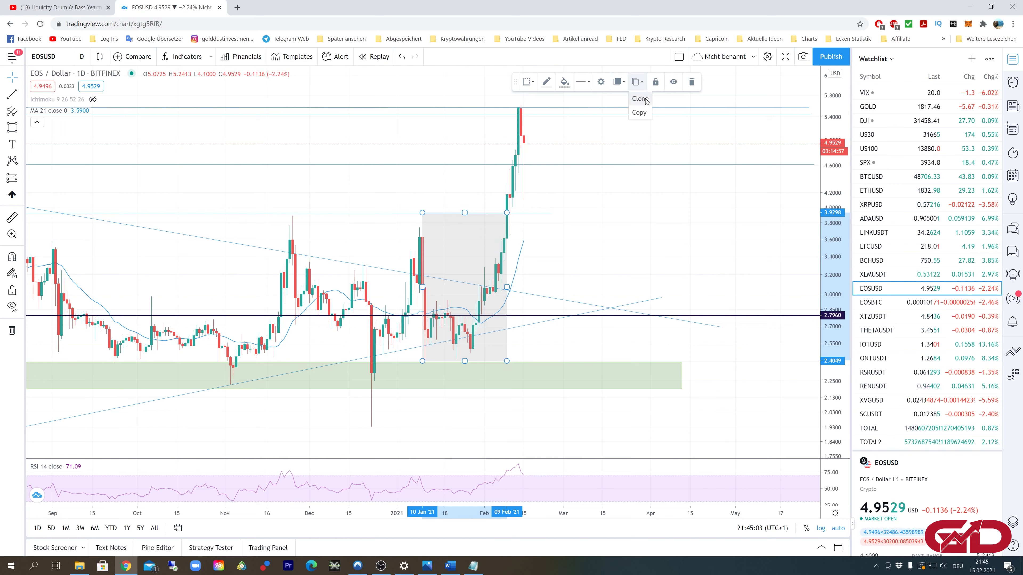
left_click(641, 99)
left_click_drag(490, 194, 570, 109)
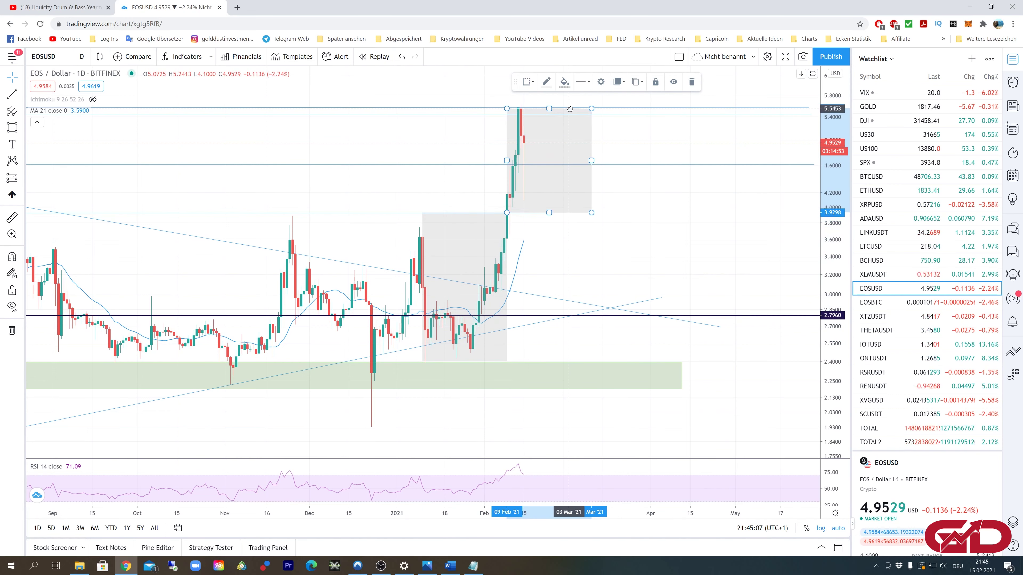
left_click(639, 221)
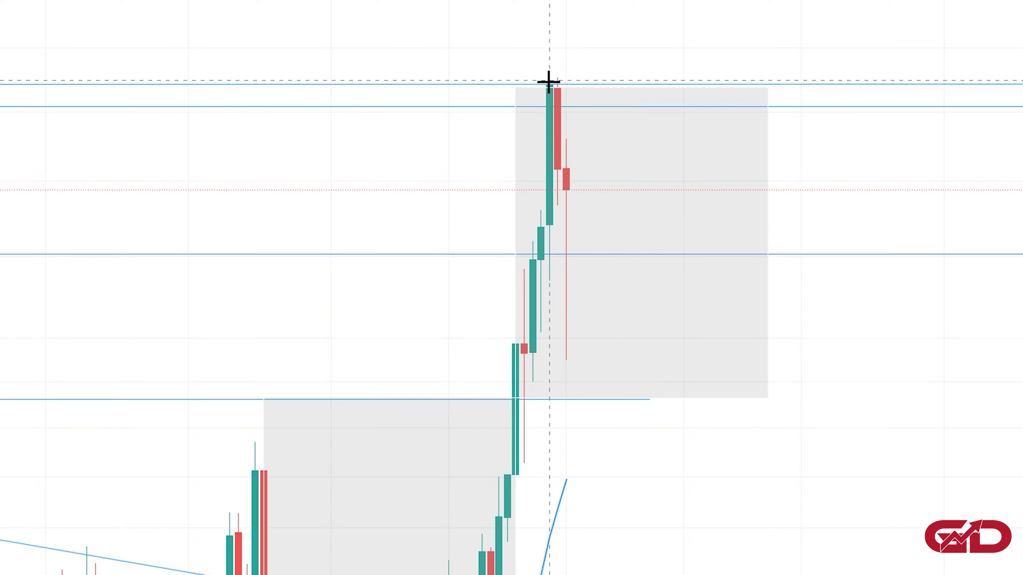
scroll(572, 106, "down", 10)
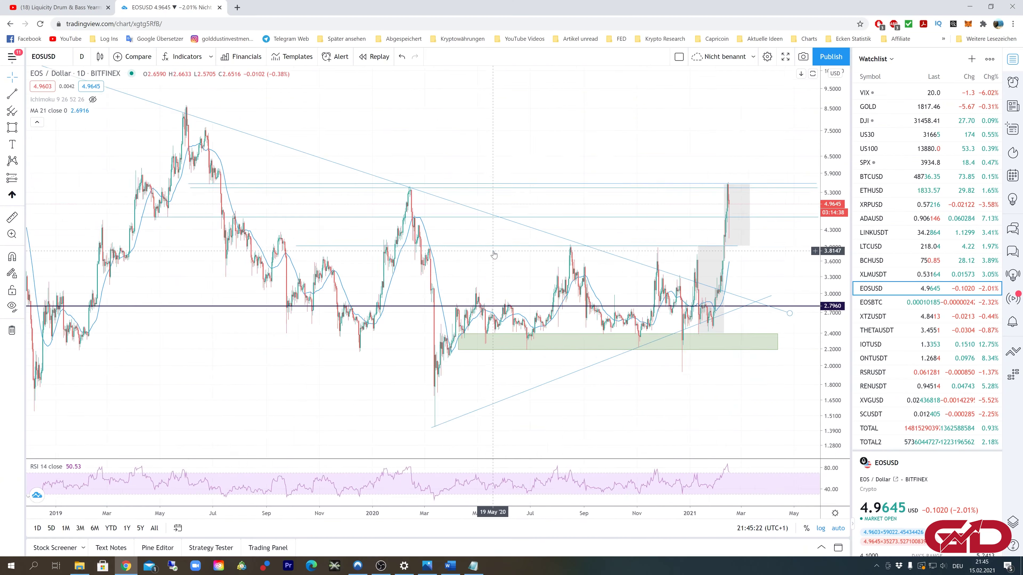
scroll(421, 220, "up", 3)
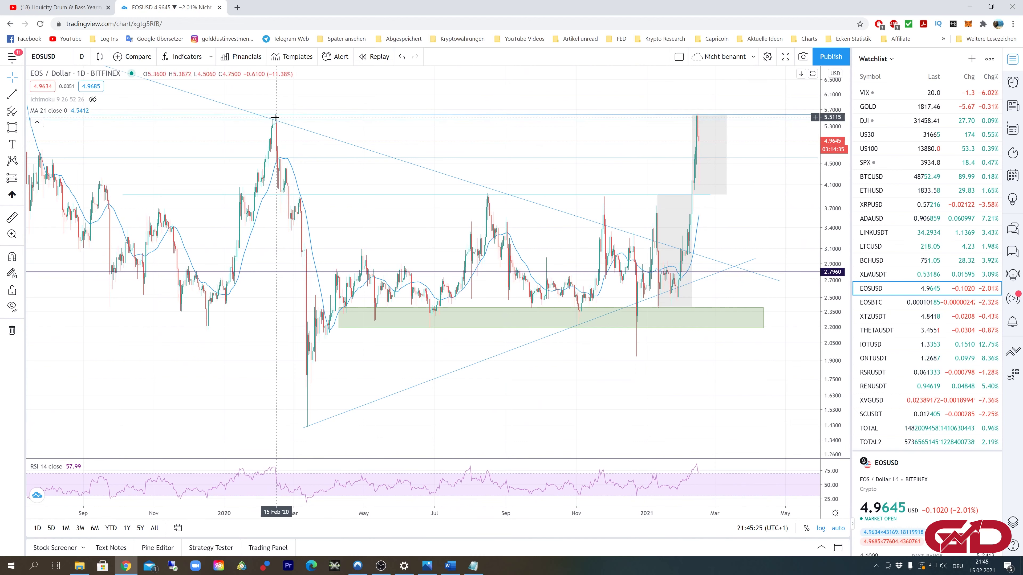
scroll(562, 183, "up", 5)
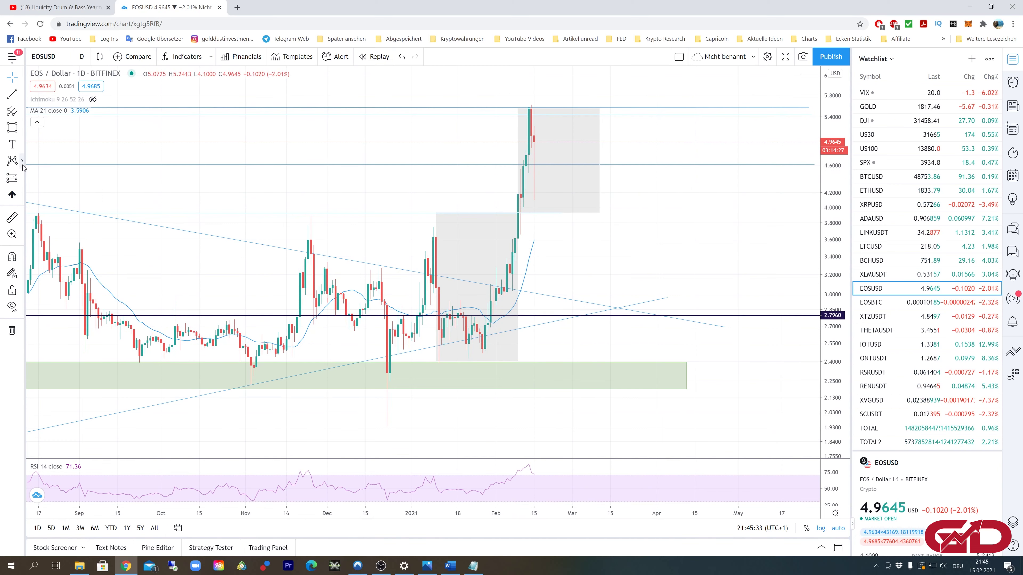
left_click(23, 162)
left_click(22, 179)
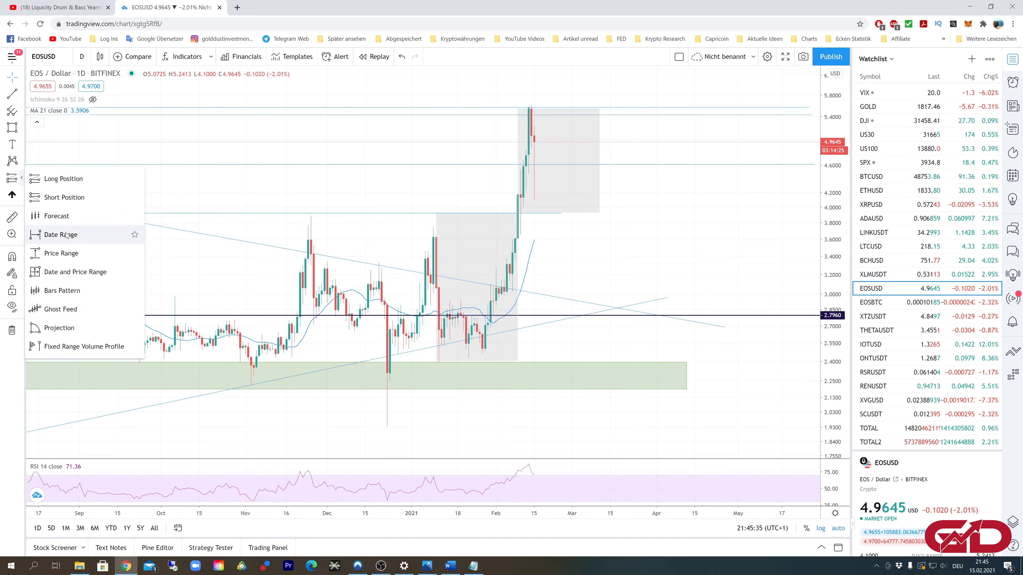
left_click(83, 252)
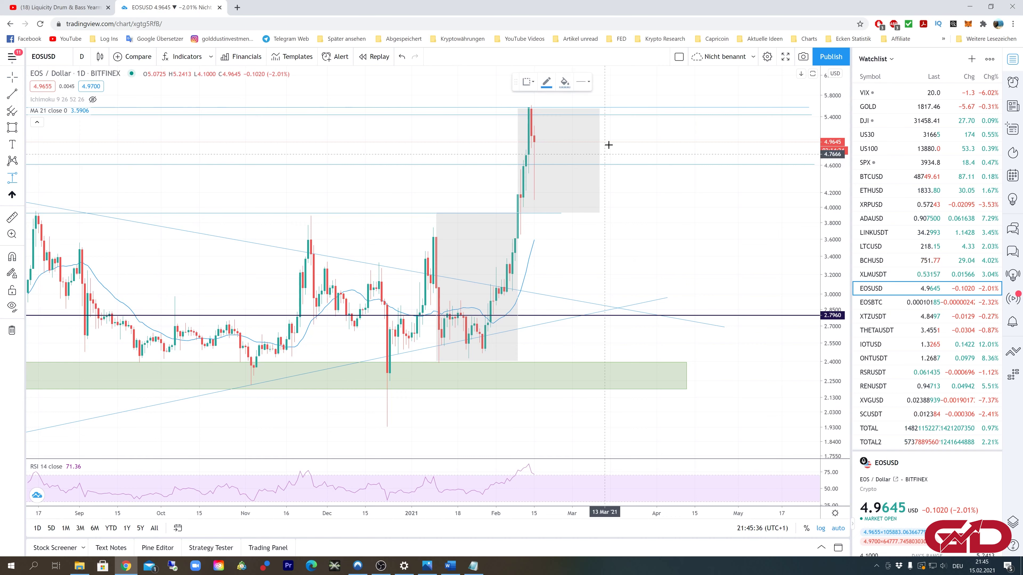
left_click(622, 106)
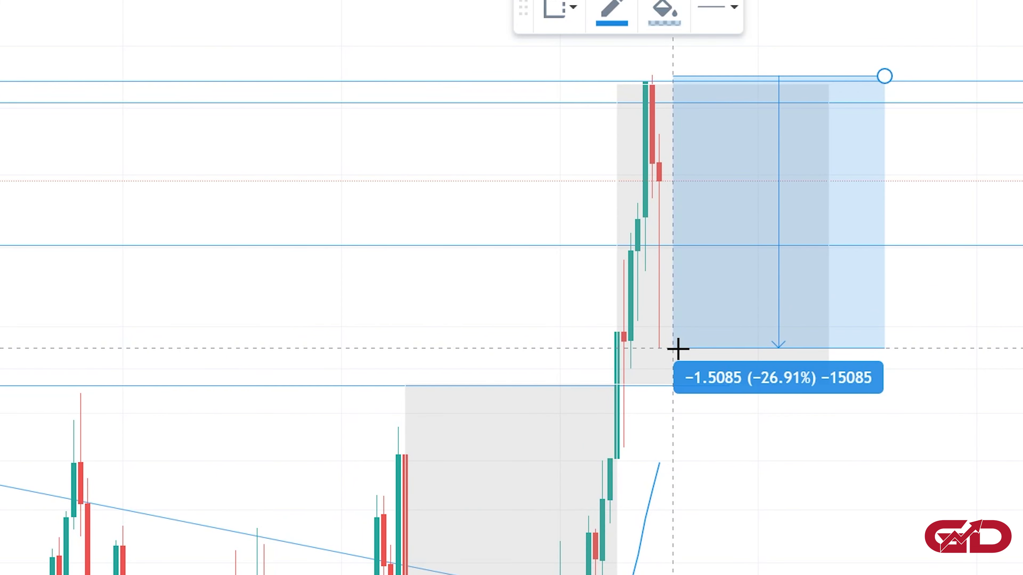
left_click(956, 345)
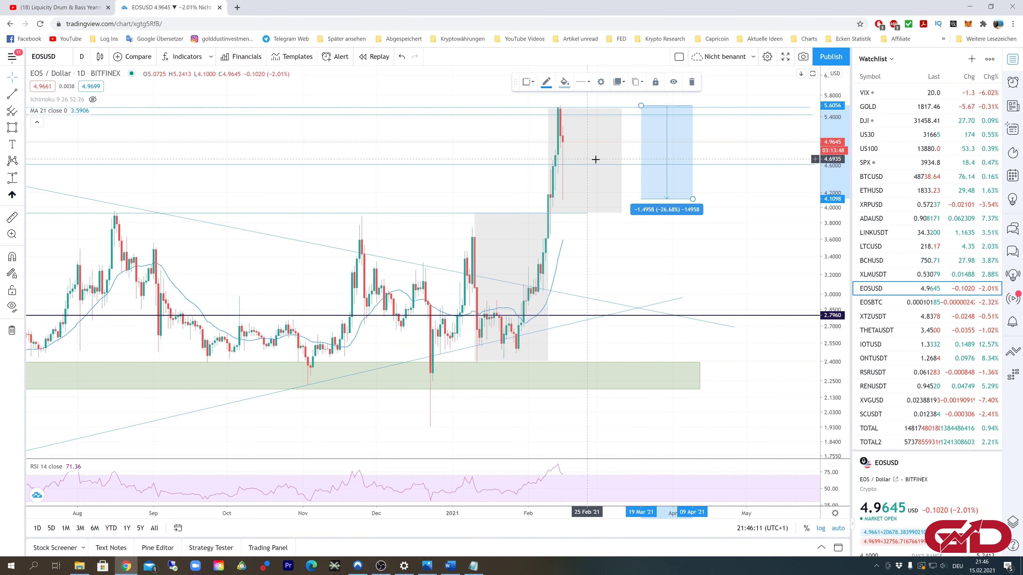
left_click(599, 111)
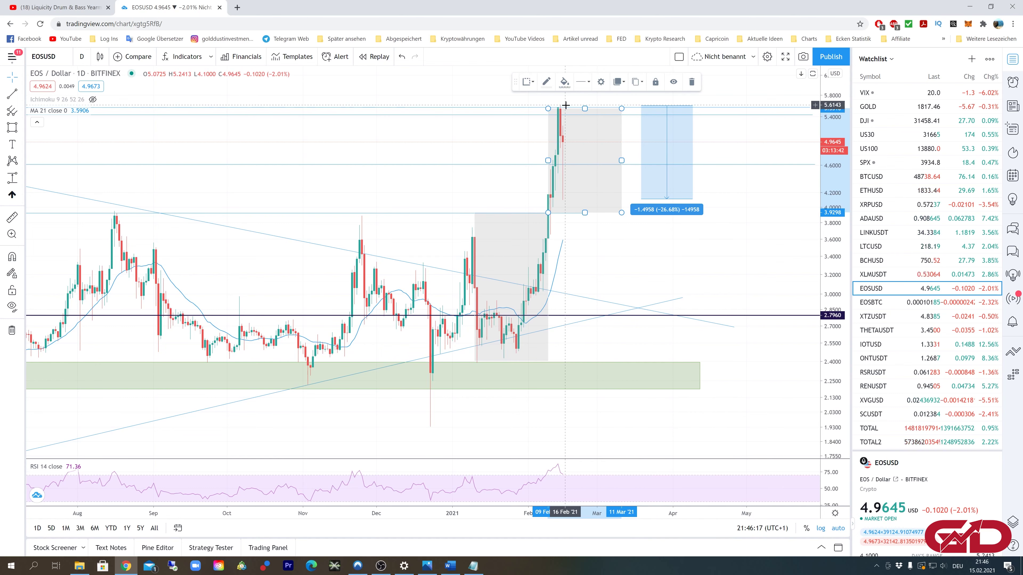
left_click_drag(672, 245, 587, 247)
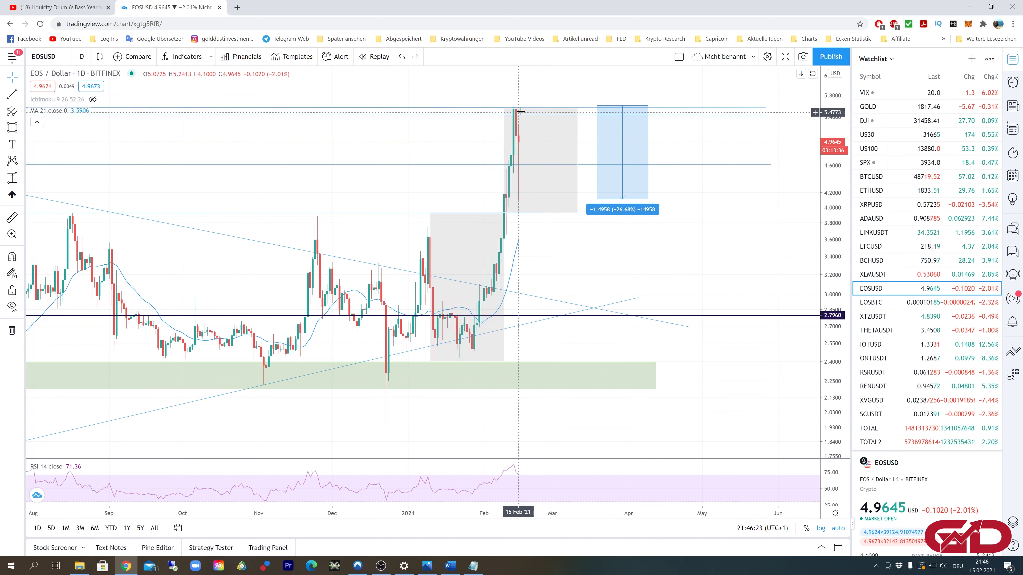
left_click(623, 184)
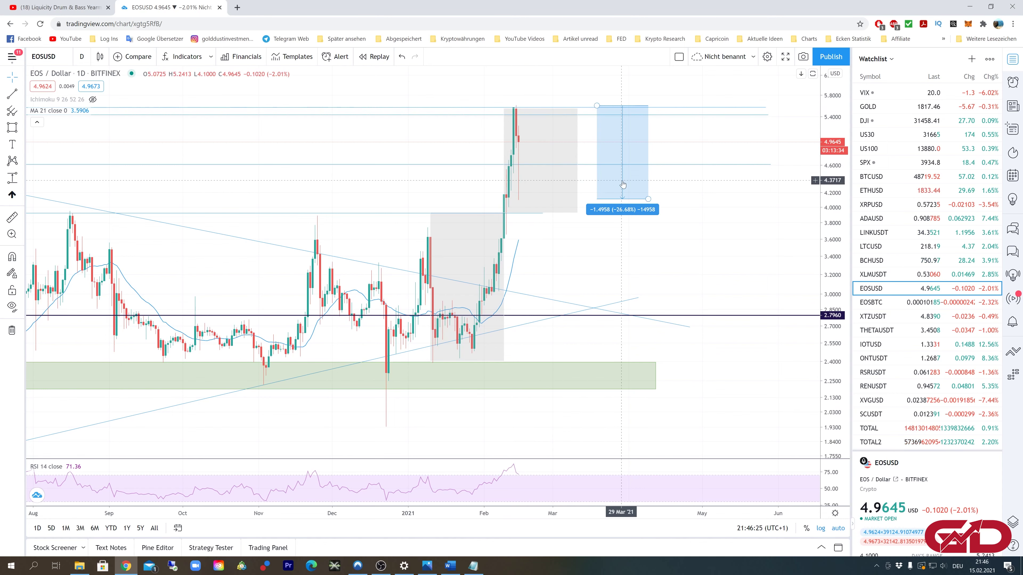
left_click(648, 199)
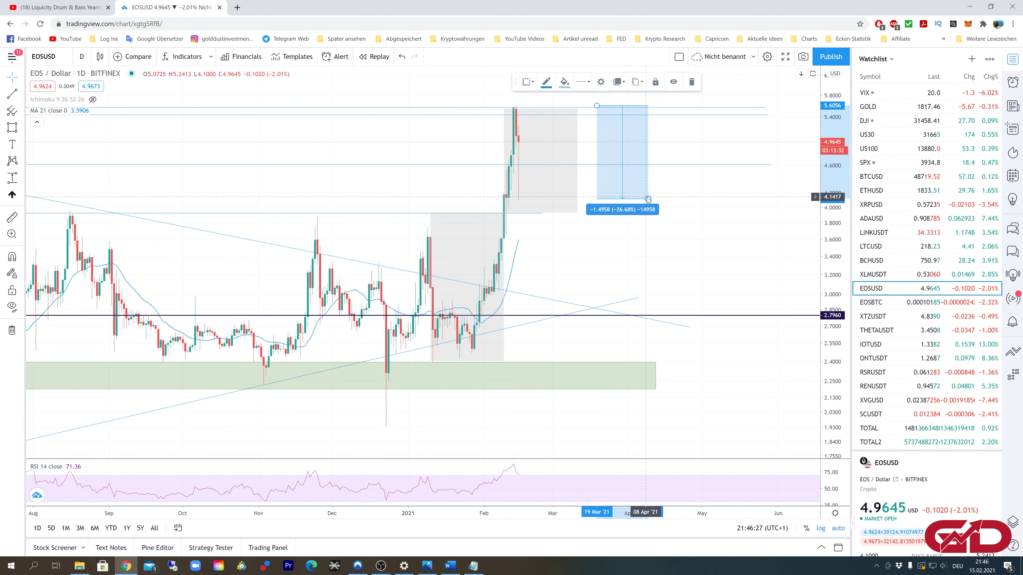
key("Delete")
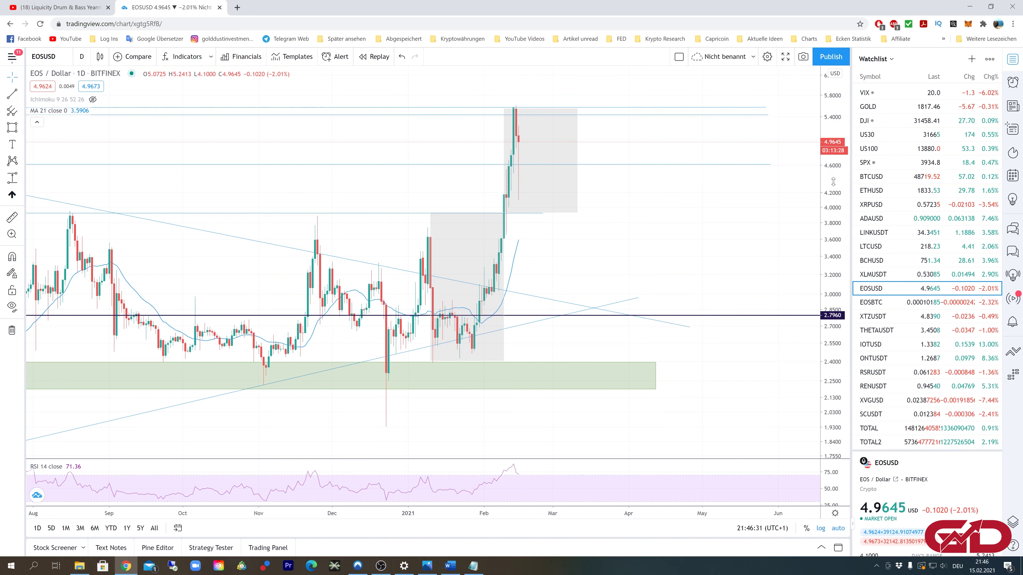
Duplicate the upper gray box, lift it above EOSUSD's recent high (about 5.54–7.29), and compare both boxes
left_click_drag(618, 253, 630, 348)
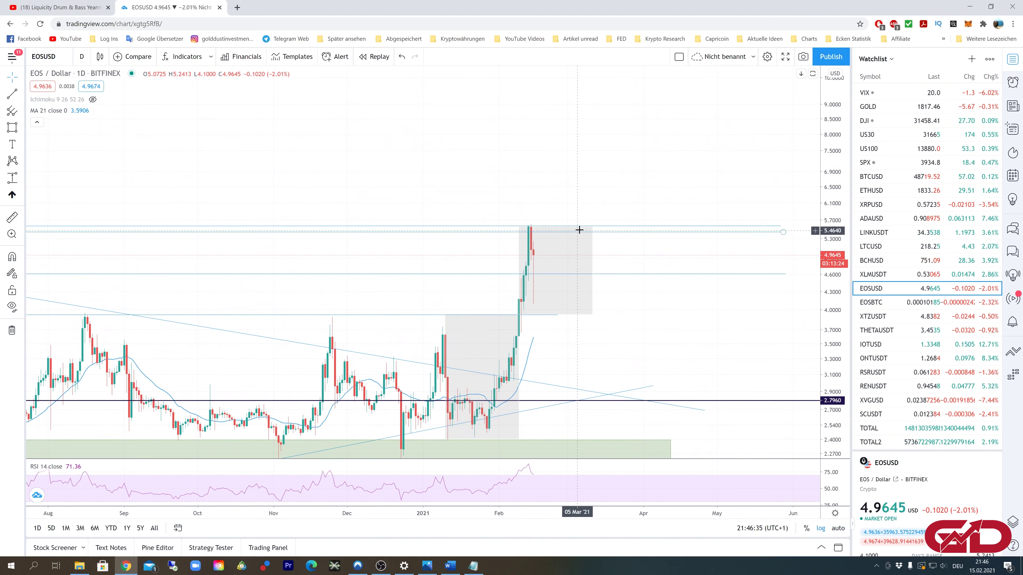
left_click(592, 227)
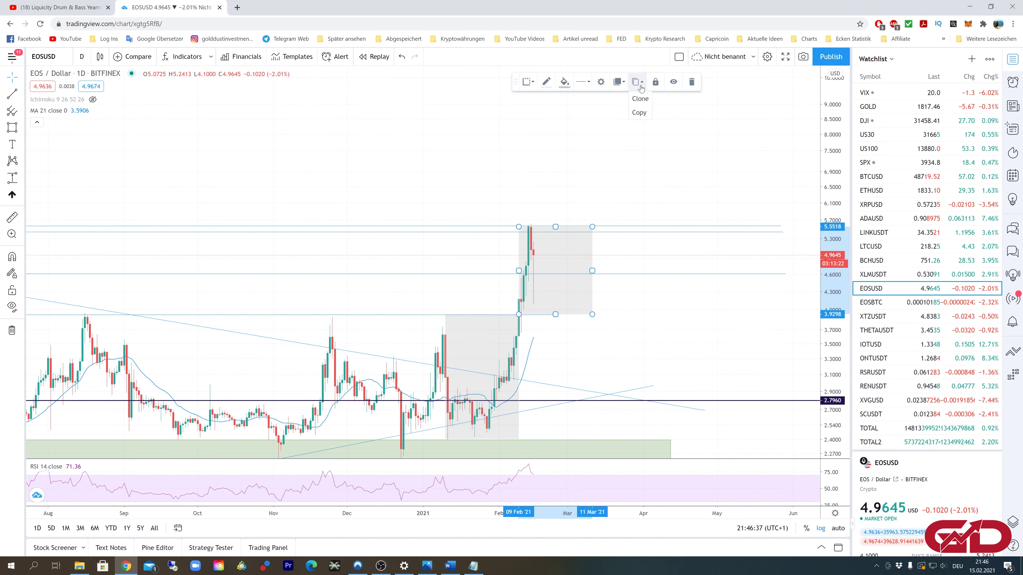
left_click(642, 99)
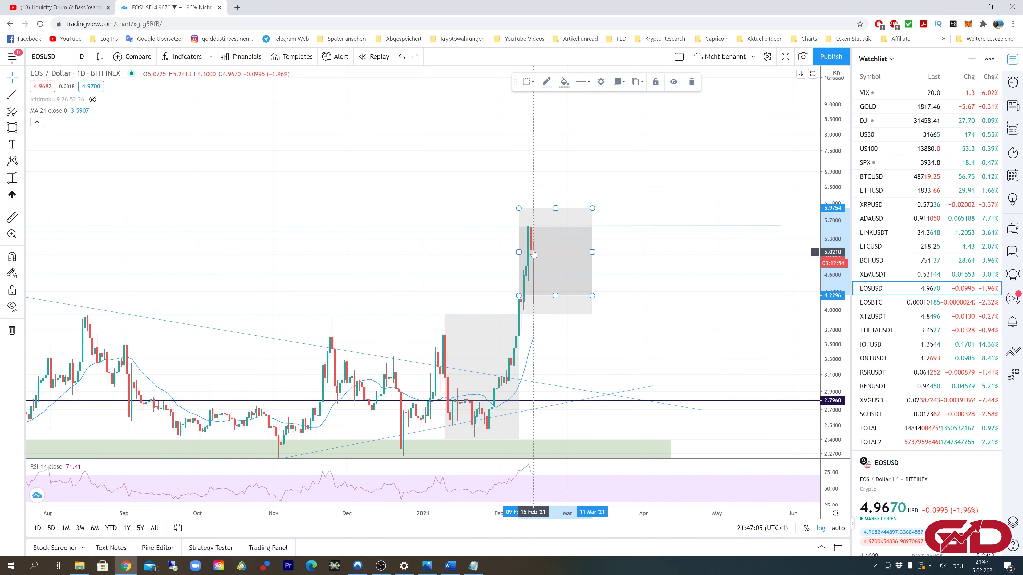
scroll(534, 256, "right", 3)
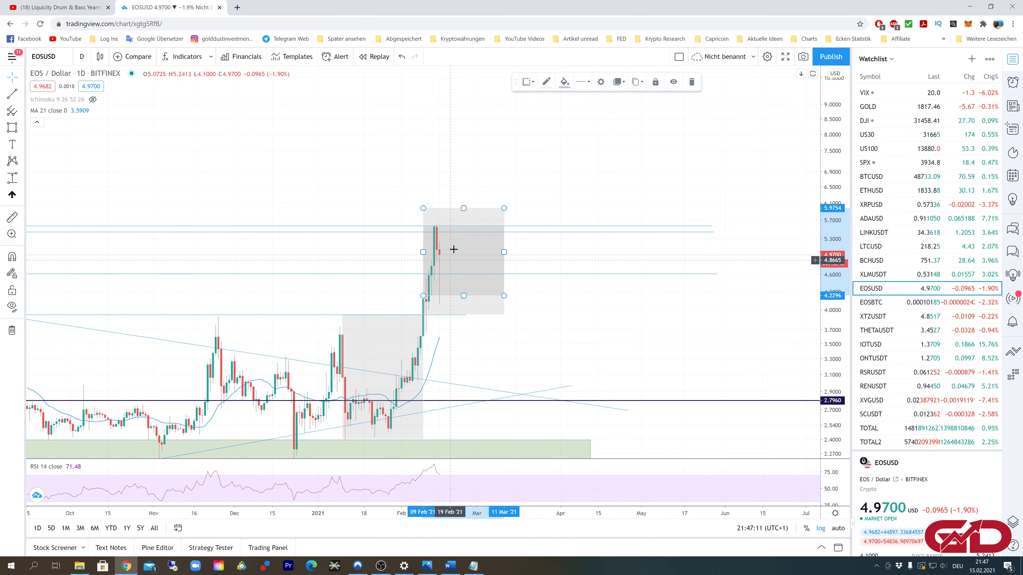
left_click_drag(479, 212, 495, 158)
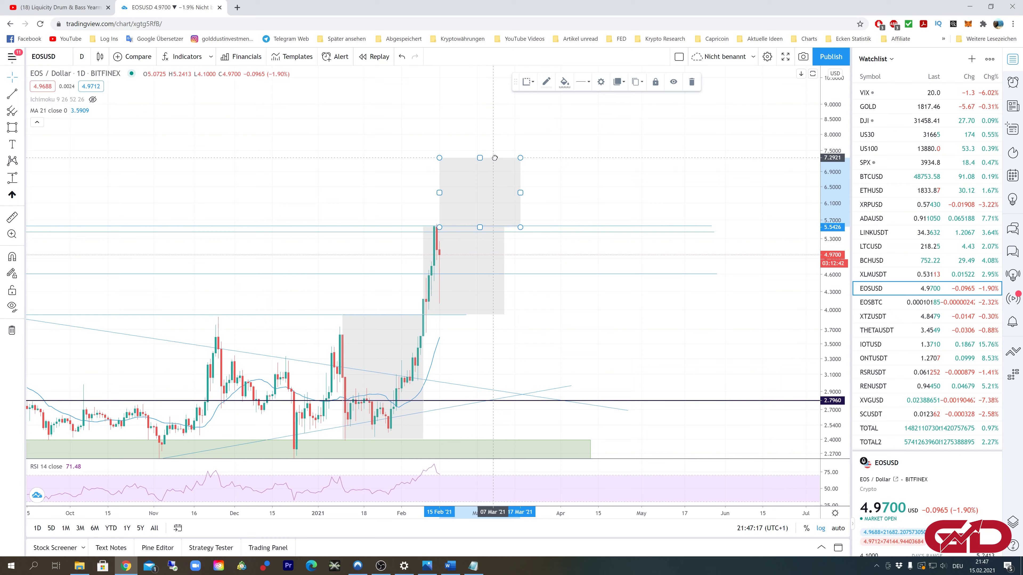
left_click(452, 228)
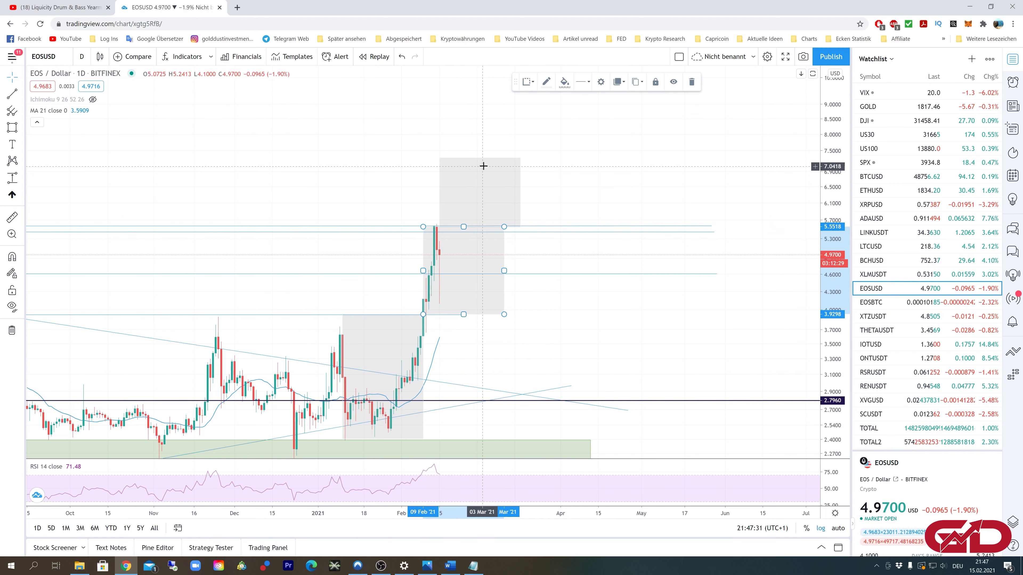
left_click(492, 161)
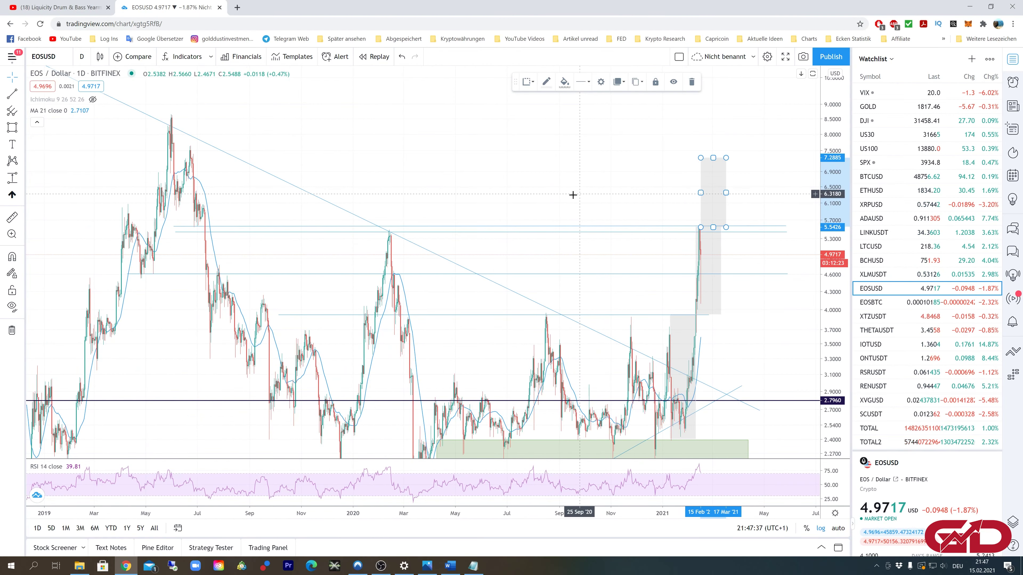
Frame the past year of EOSUSD to show both gray boxes and the breakout, then select the upper projection box
left_click_drag(431, 153, 466, 198)
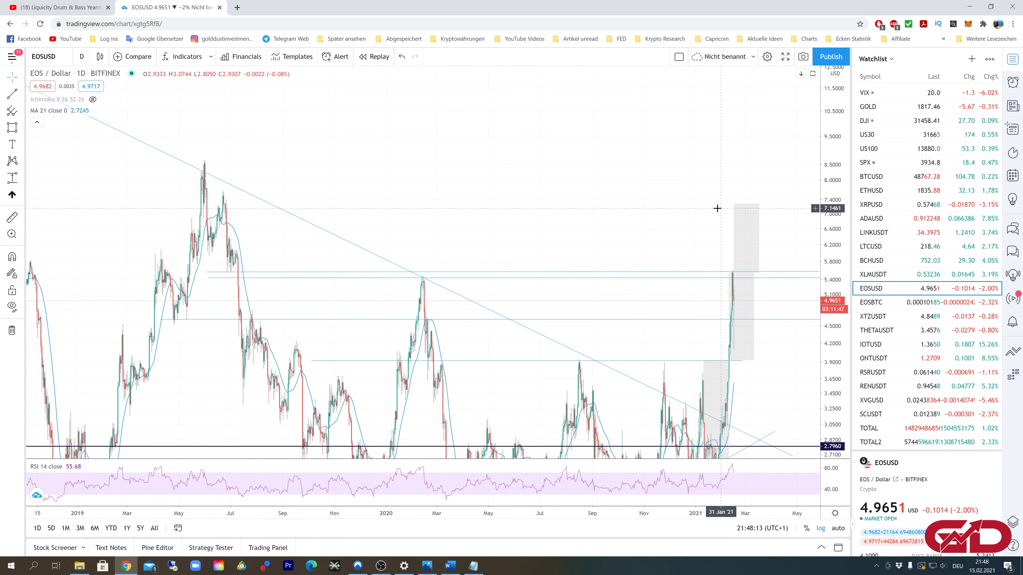
left_click_drag(744, 331, 703, 306)
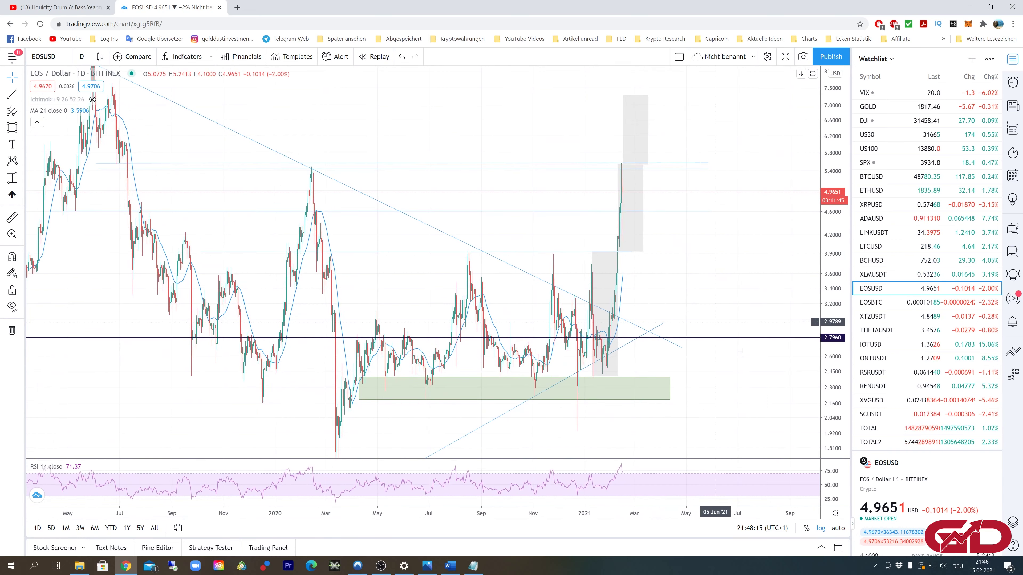
scroll(650, 326, "up", 3)
left_click_drag(523, 282, 649, 250)
scroll(562, 245, "up", 3)
left_click_drag(507, 263, 614, 249)
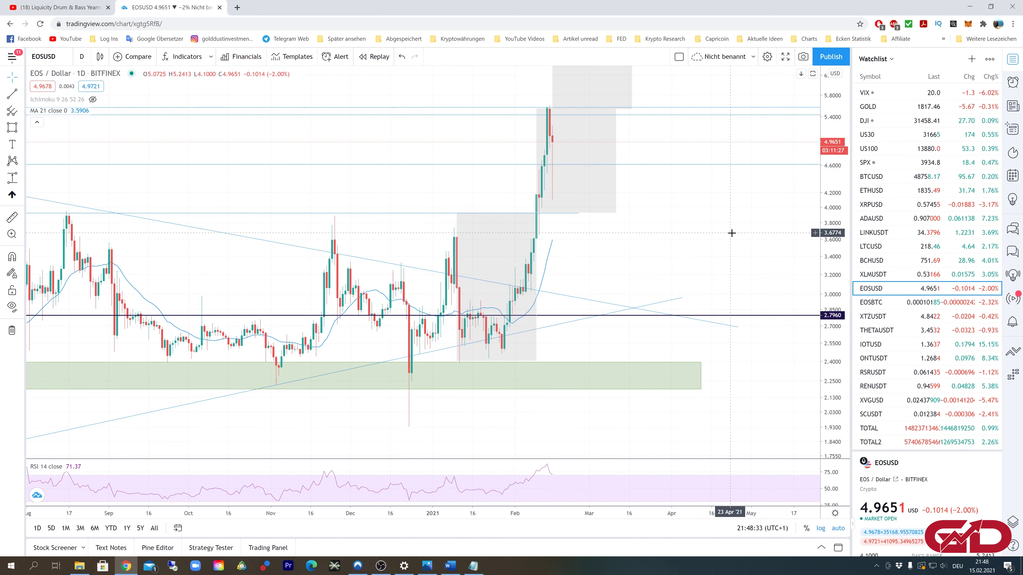
scroll(731, 233, "down", 3)
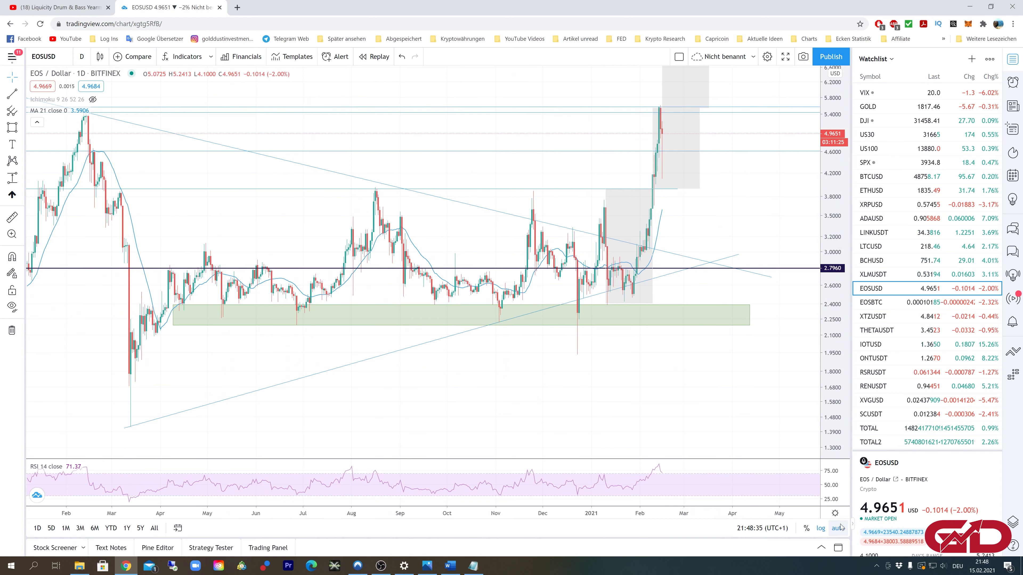
left_click_drag(738, 238, 735, 365)
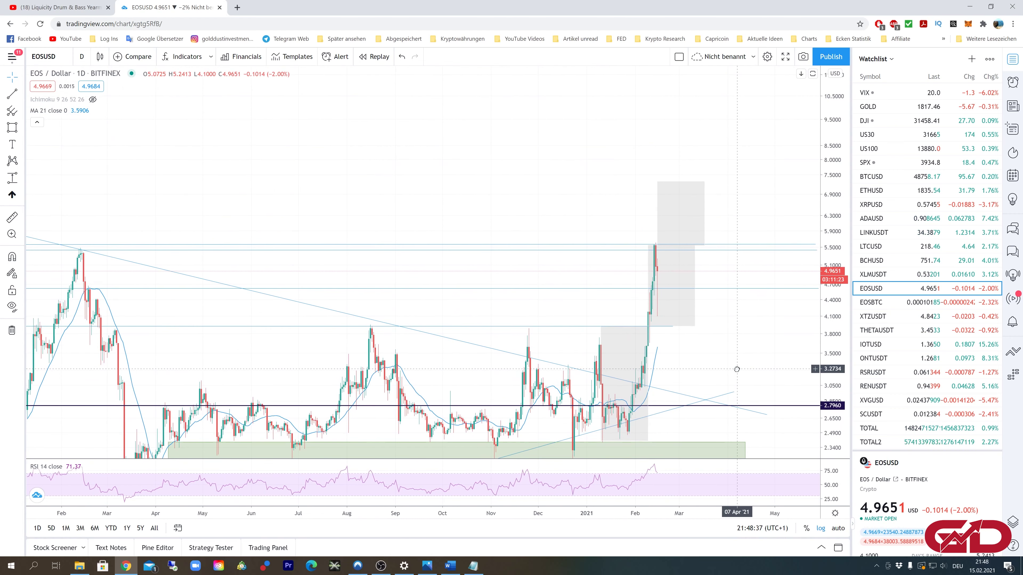
left_click(681, 181)
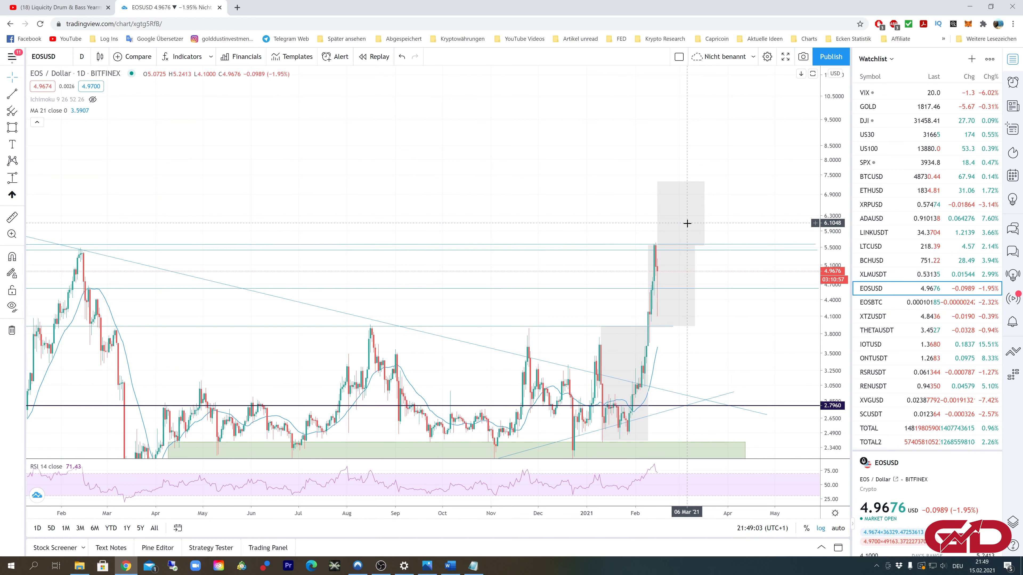
left_click(872, 177)
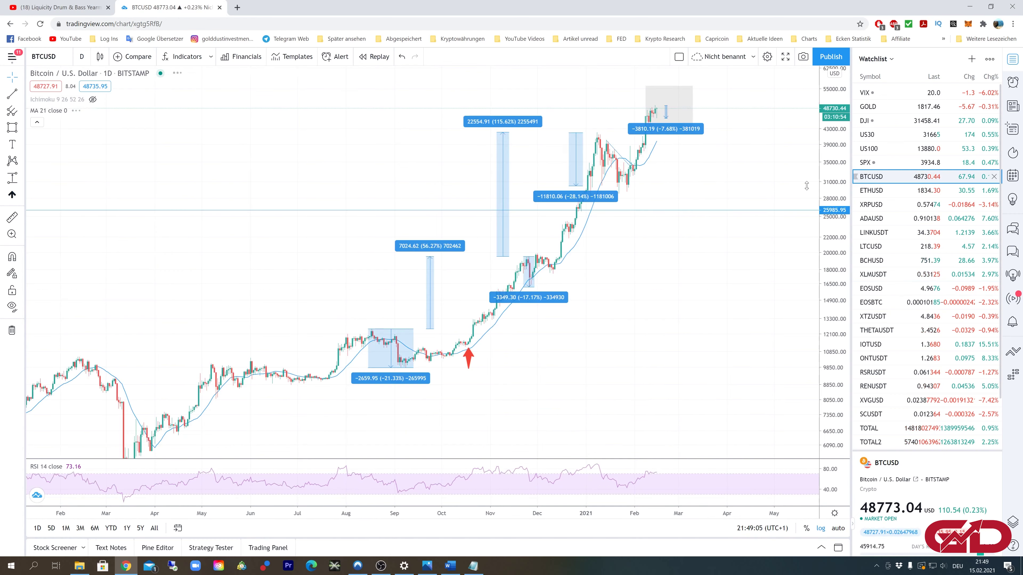
scroll(582, 336, "down", 8)
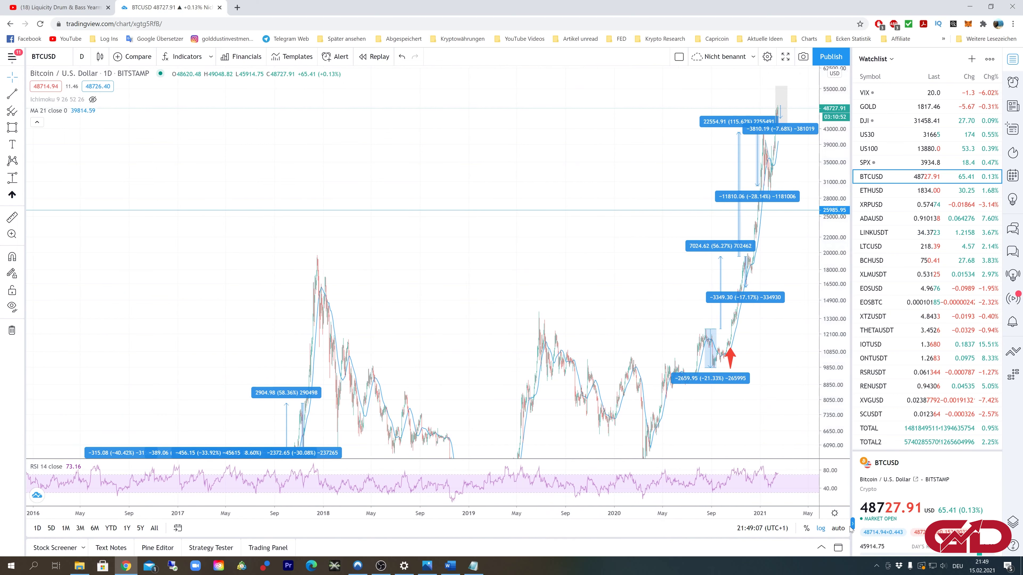
scroll(384, 365, "up", 5)
scroll(384, 365, "up", 3)
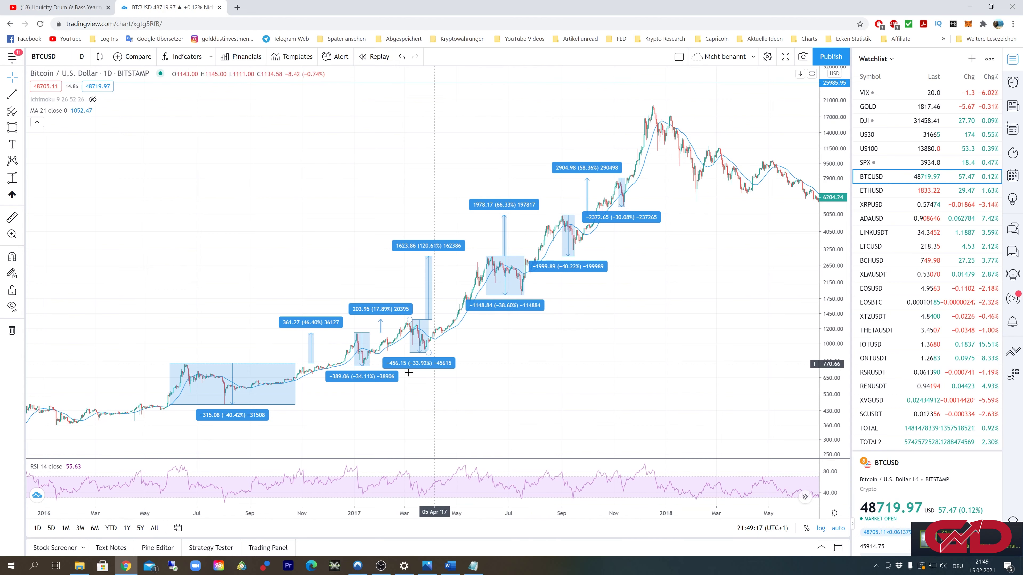
left_click_drag(687, 306, 351, 347)
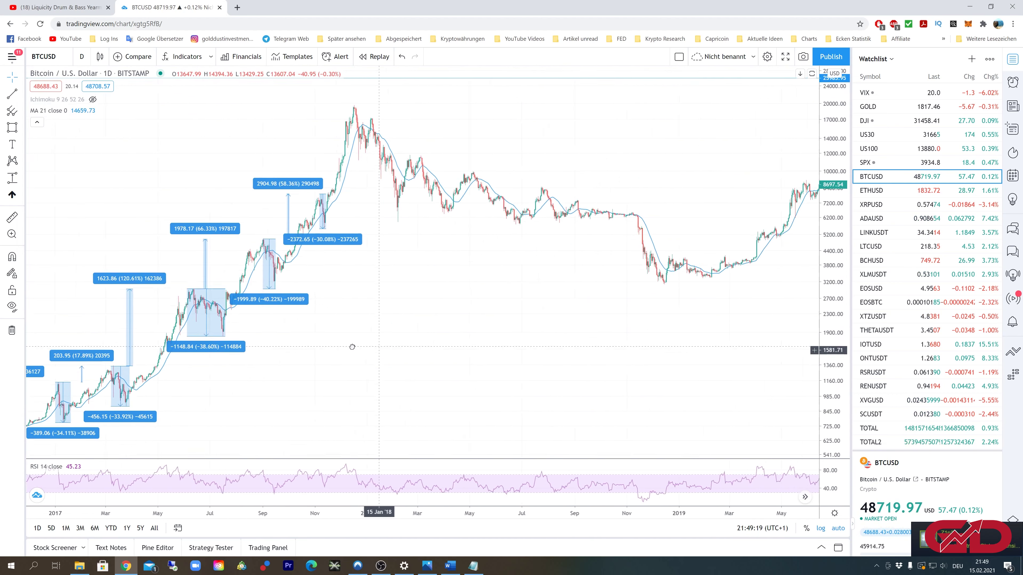
left_click_drag(685, 322, 428, 345)
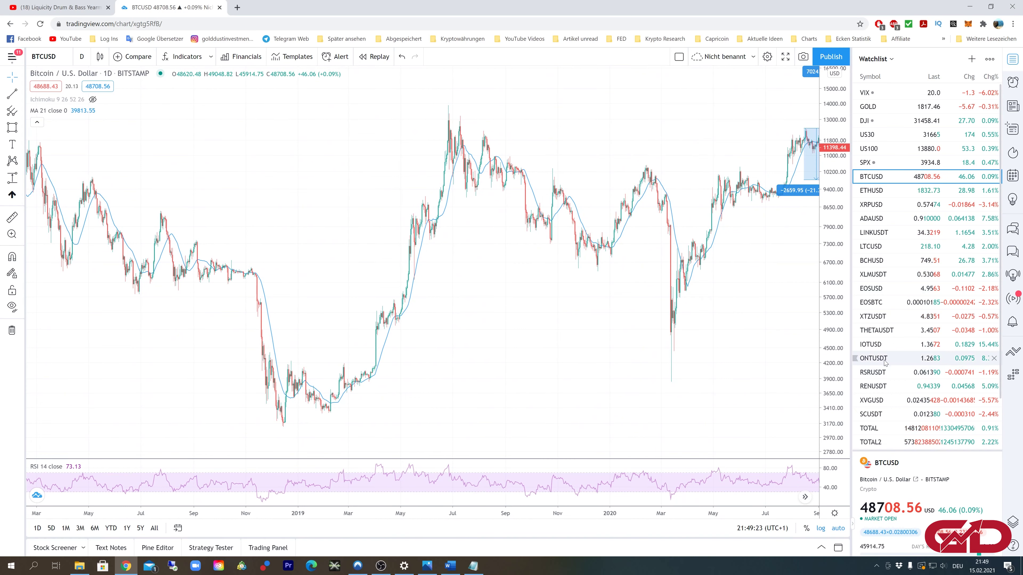
left_click(872, 289)
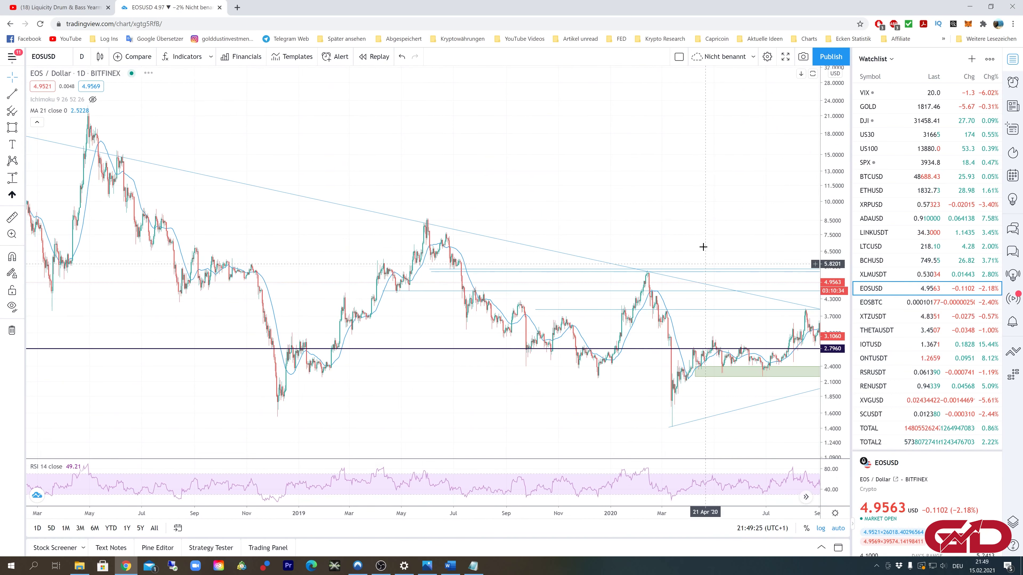
Shift the EOSUSD view to the latest months and compress the price scale to fit the upper box
left_click_drag(703, 246, 507, 229)
left_click_drag(662, 167, 578, 160)
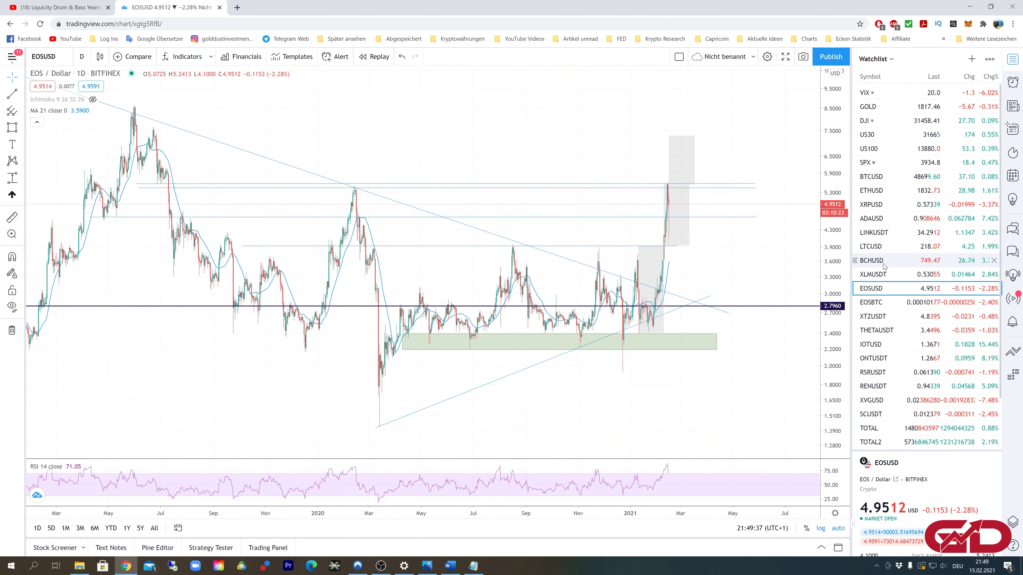
scroll(767, 279, "up", 5)
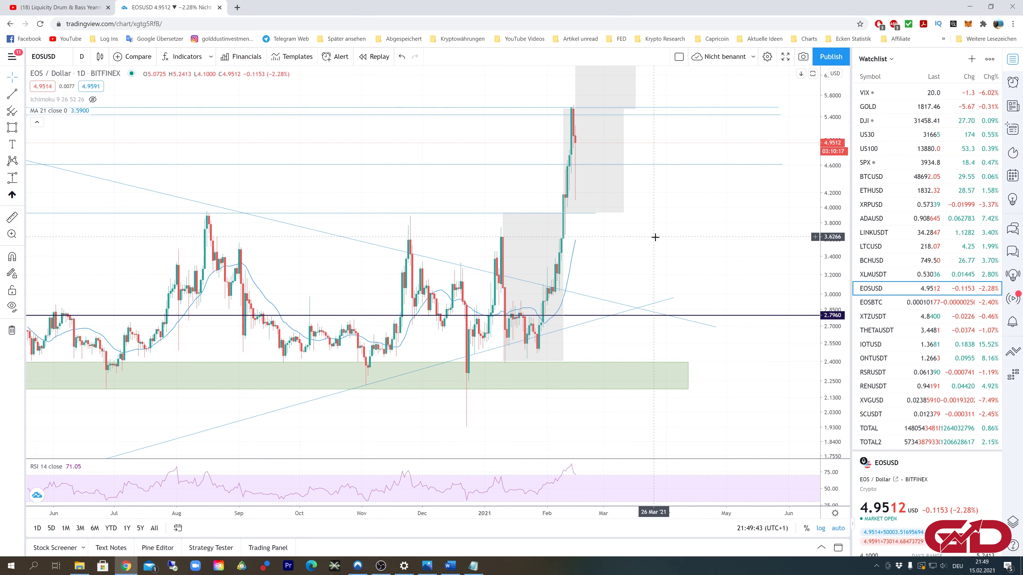
left_click_drag(831, 182, 830, 220)
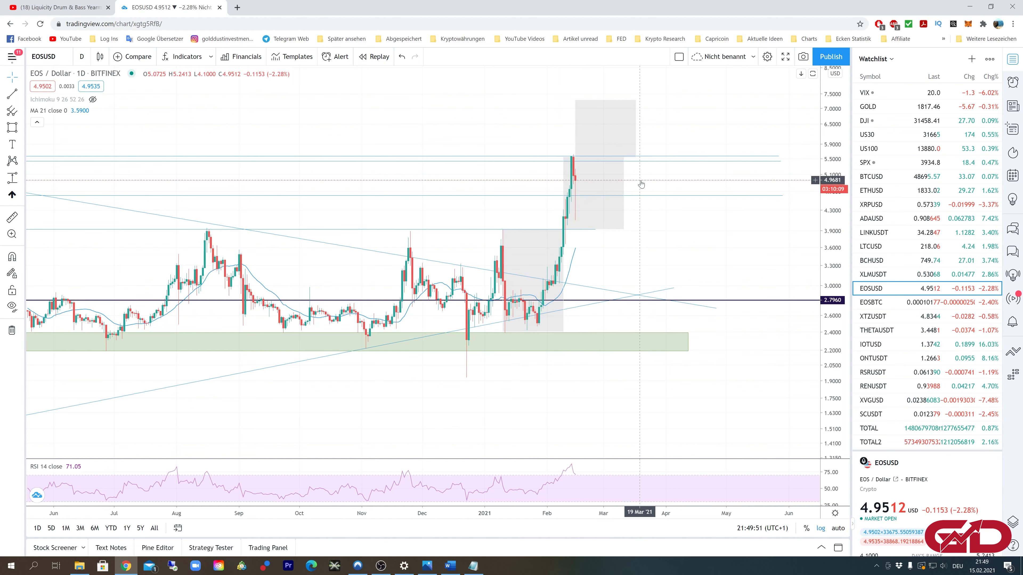
Select the lower range box and upper projected box, then switch the chart to BCHUSD
left_click(563, 156)
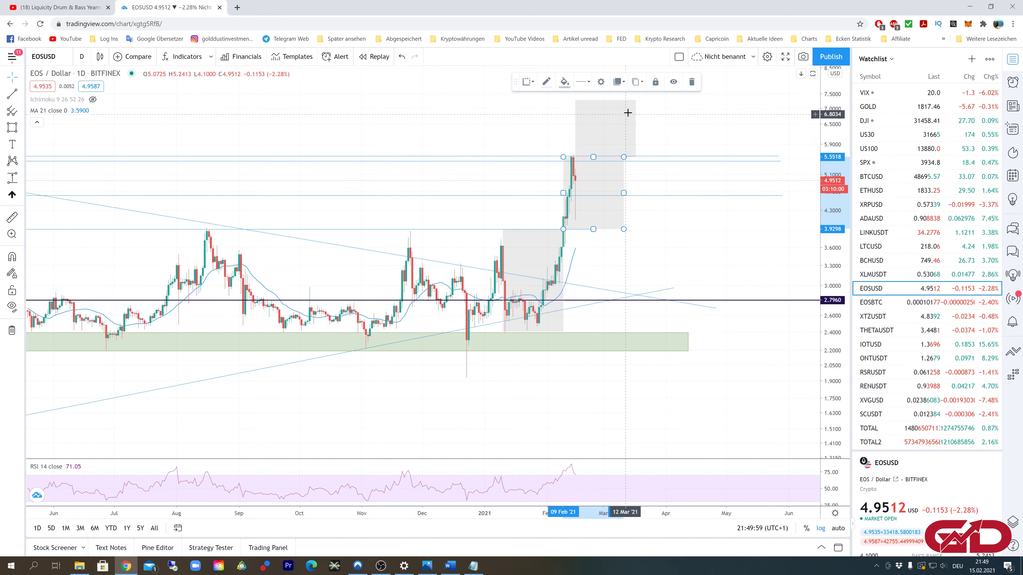
left_click(636, 101)
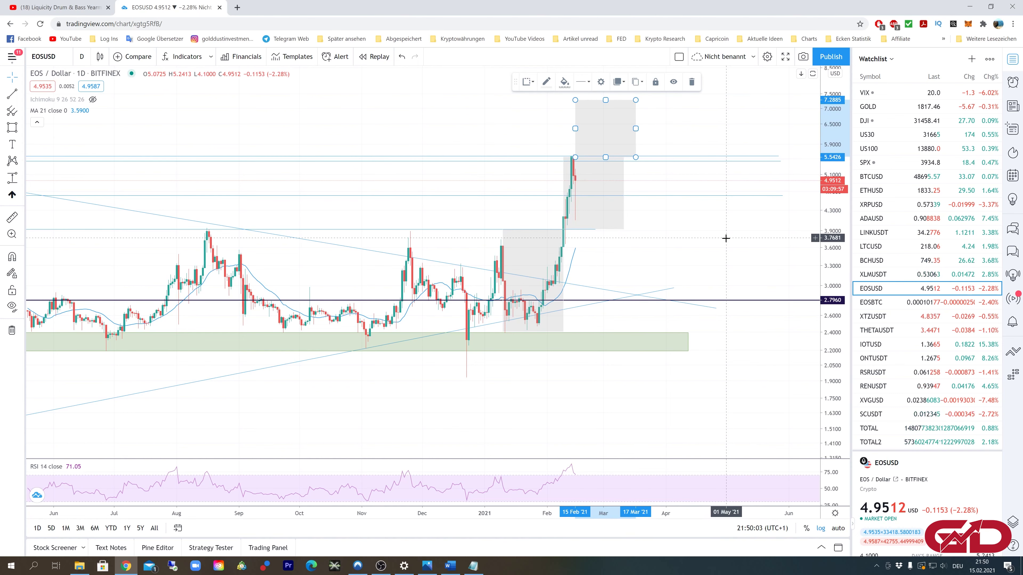
key("Up")
key("Up")
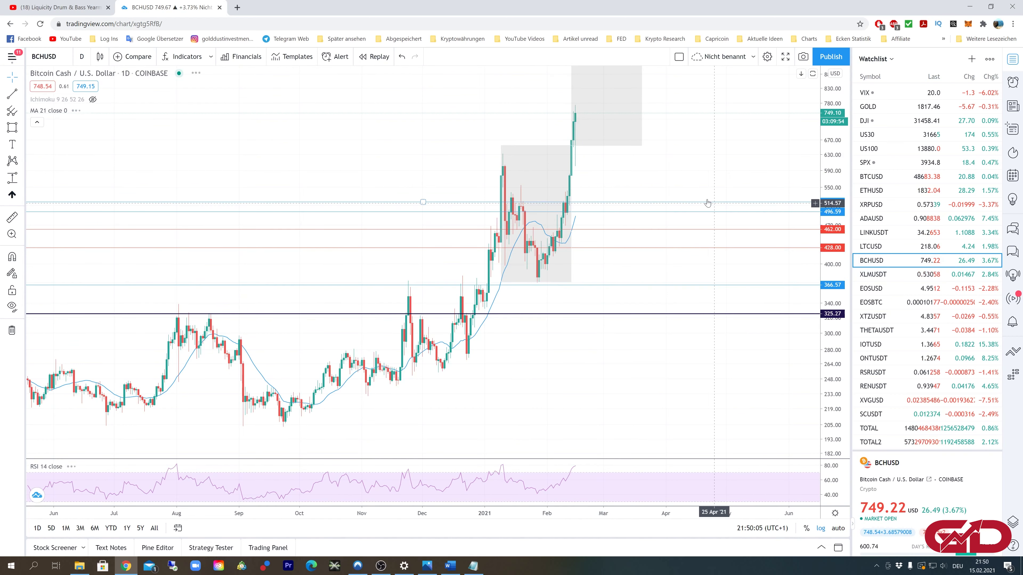
left_click(631, 96)
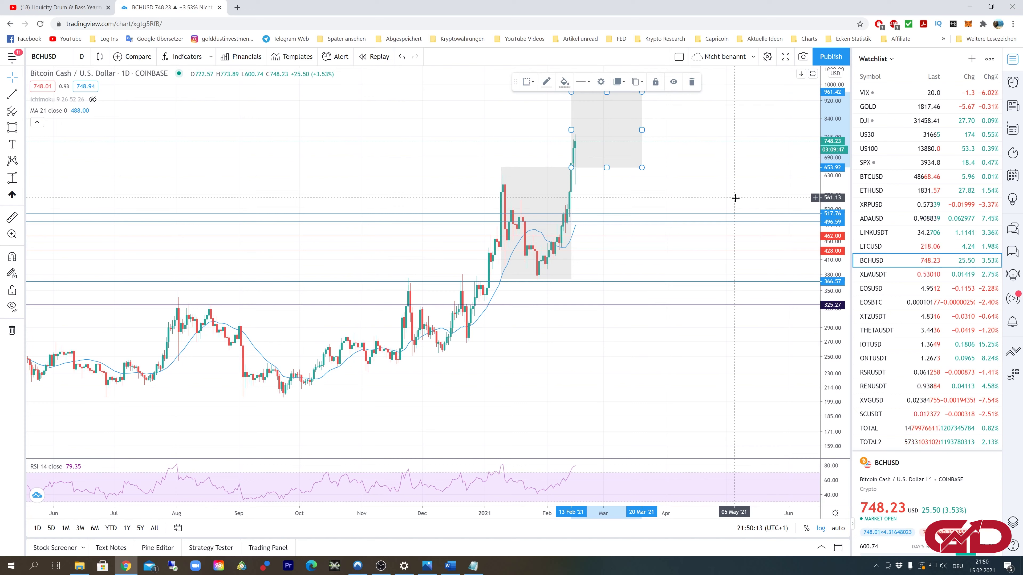
left_click_drag(767, 167, 738, 236)
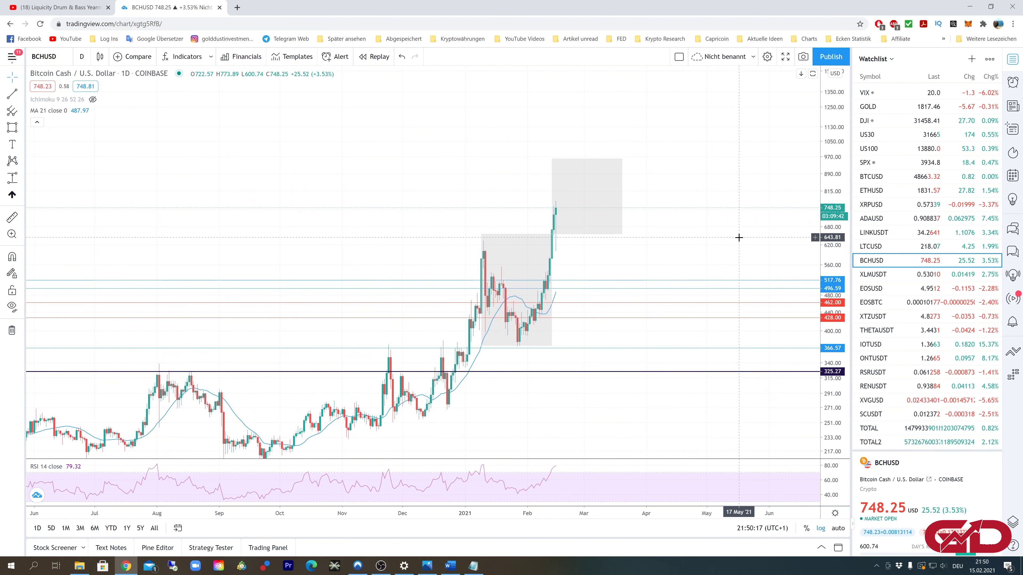